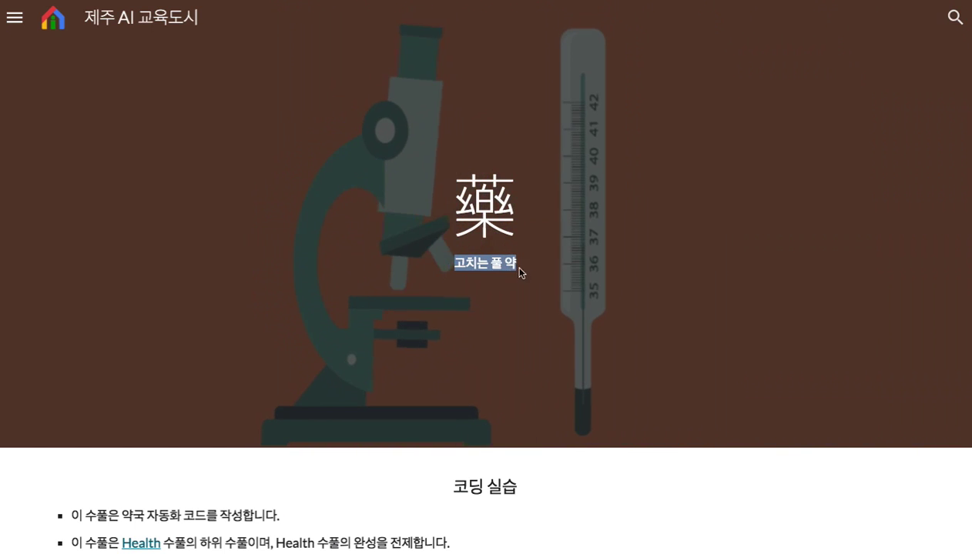
Step: Review the 藥 page of the Jeju AI education city site, covering the pharmacy, drug dispensing, pharmaceutical system and 지슬 ID sections
scroll(516, 247, down, 1)
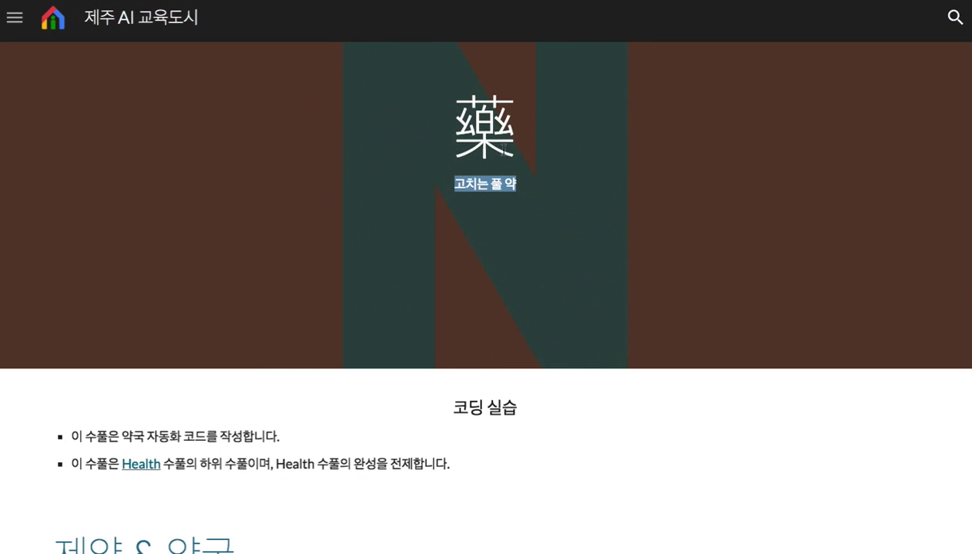
scroll(493, 169, down, 4)
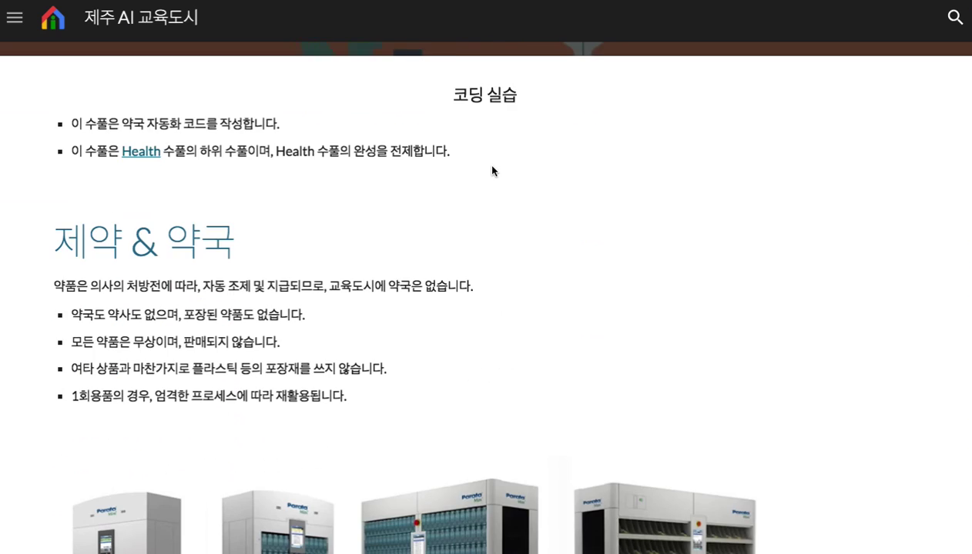
scroll(493, 171, down, 3)
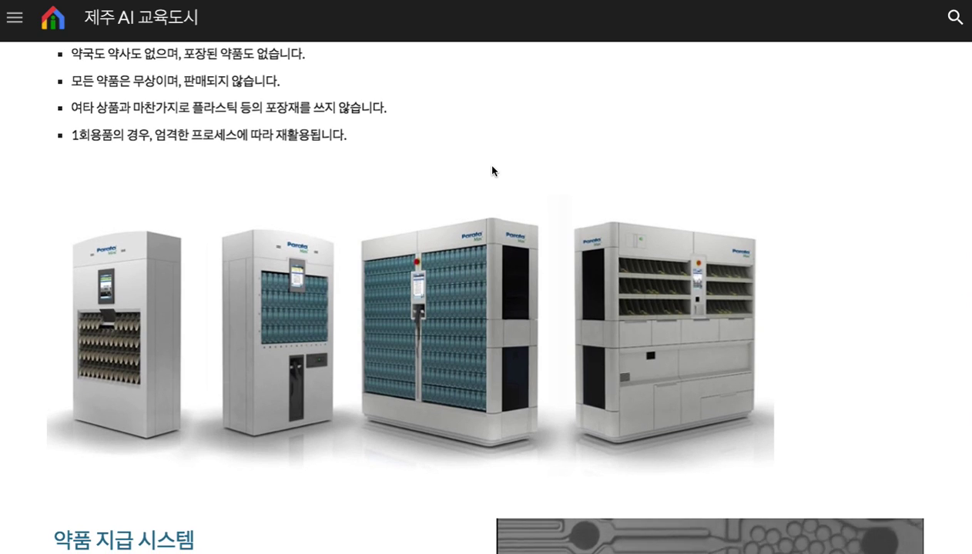
scroll(492, 171, down, 1)
scroll(492, 171, down, 3)
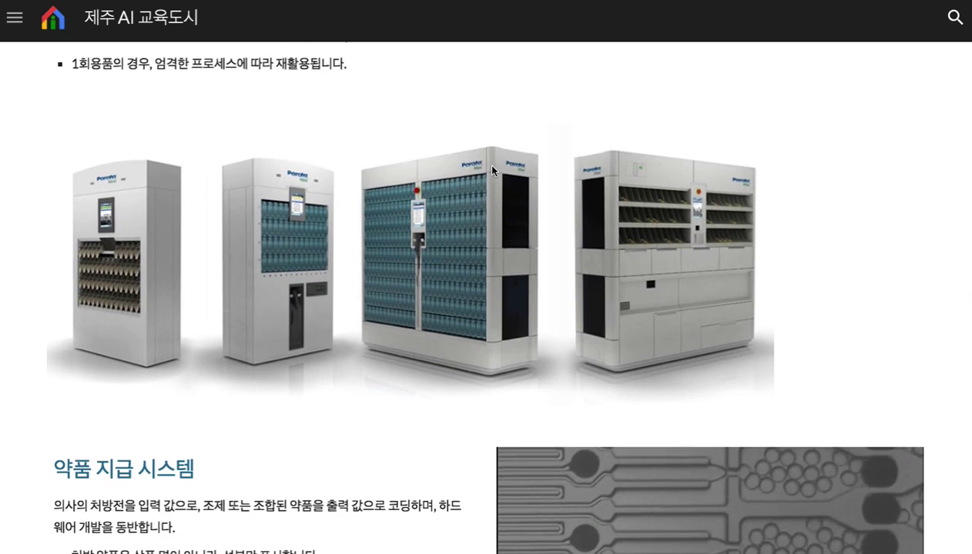
scroll(492, 171, down, 1)
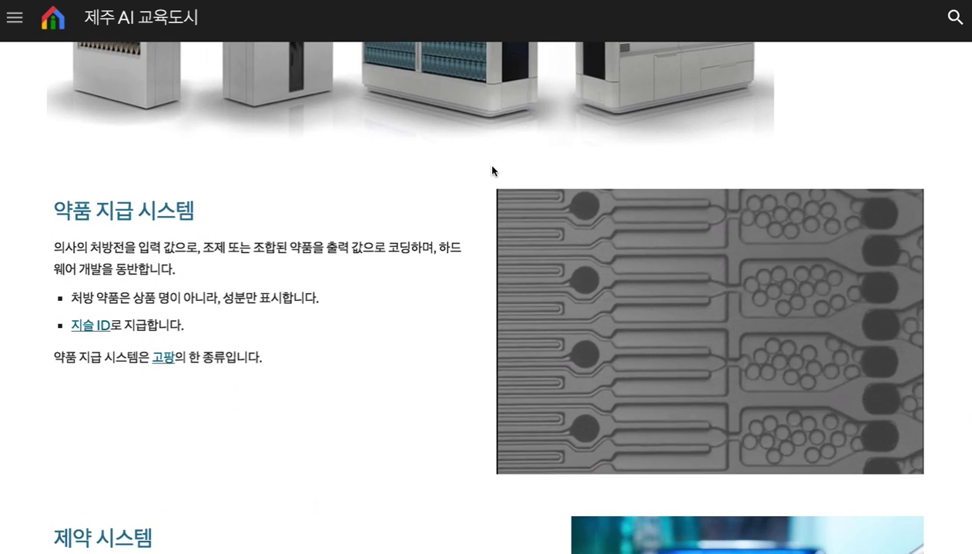
scroll(492, 171, down, 4)
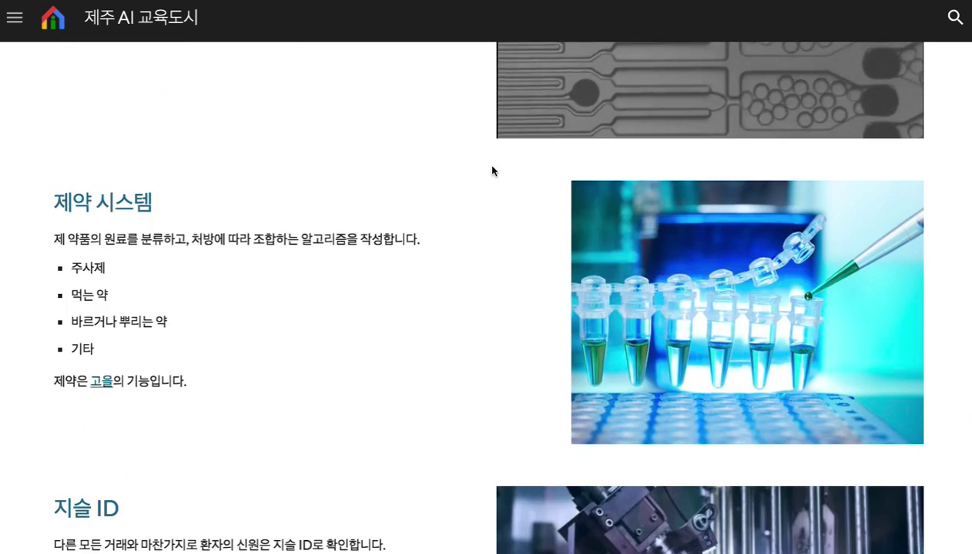
scroll(492, 171, down, 3)
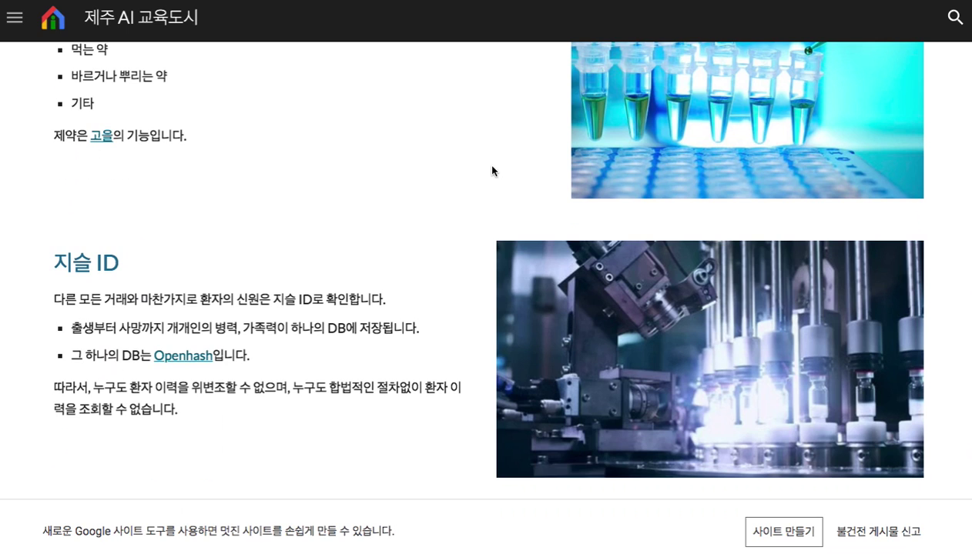
scroll(492, 171, up, 15)
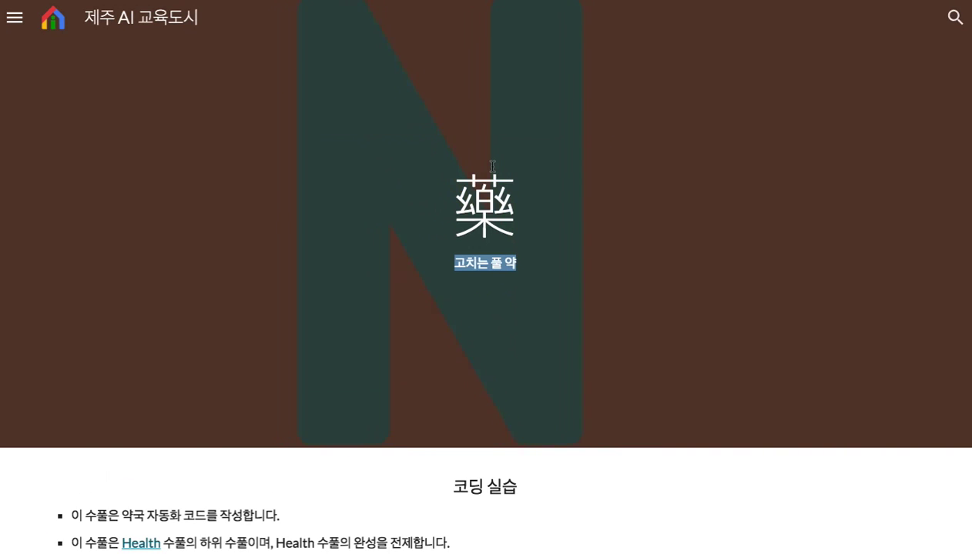
Step: Switch to the Google Sheets spreadsheet, open Sheet17 and enter the title "Pharmacy" in the blue header in row 2
click(20, 22)
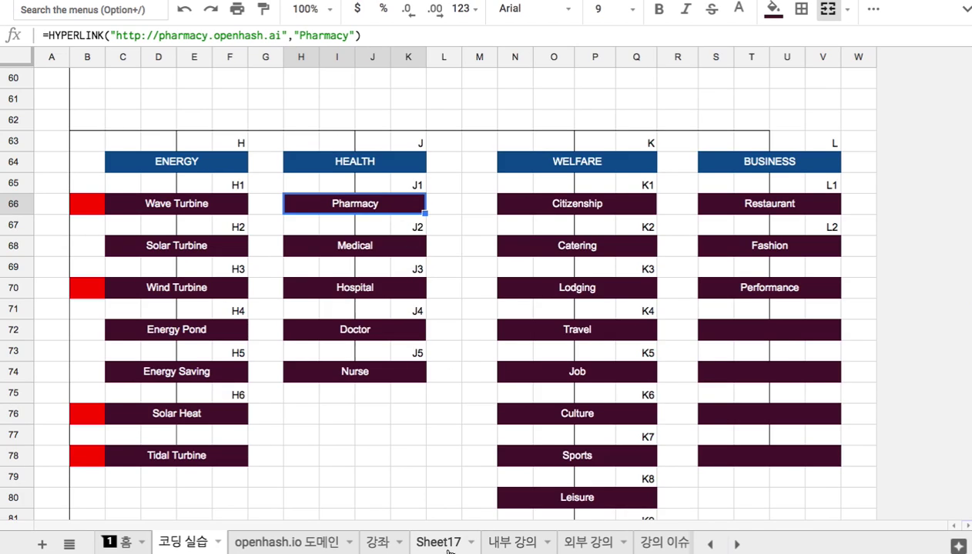
click(440, 541)
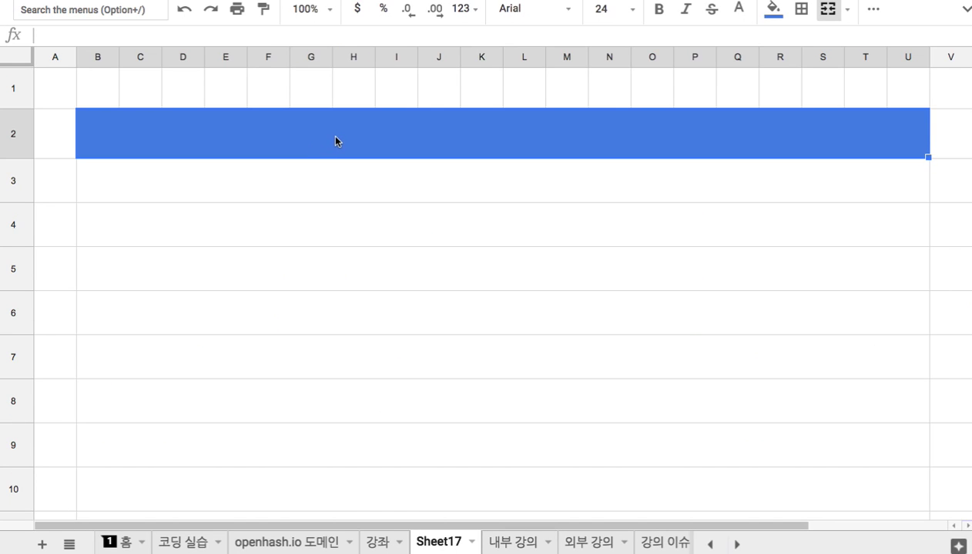
text(Pharmacy)
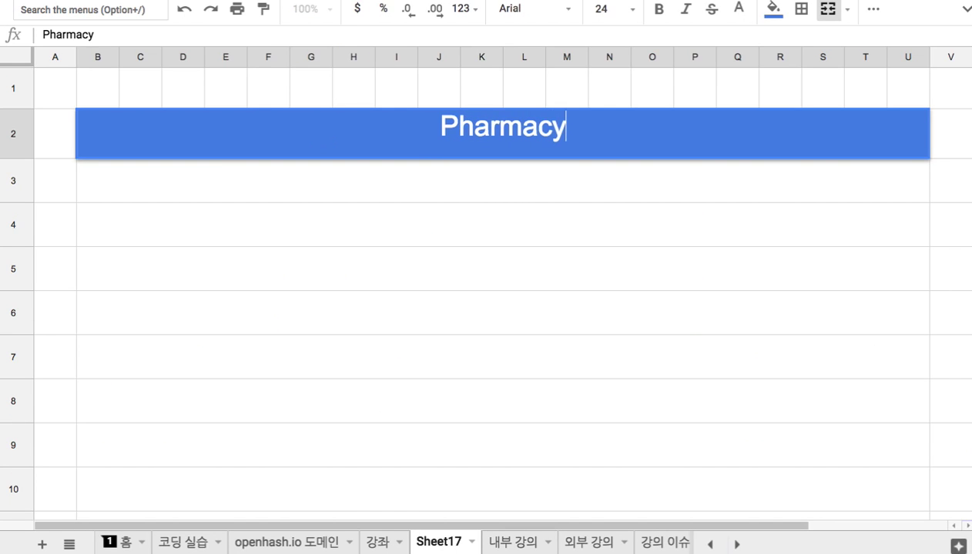
key(Return)
Step: Enter "1. 교육 도시의 약국은 로봇 자판기" in row 3 below the title
text(1. r)
key(BackSpace)
text(교육)
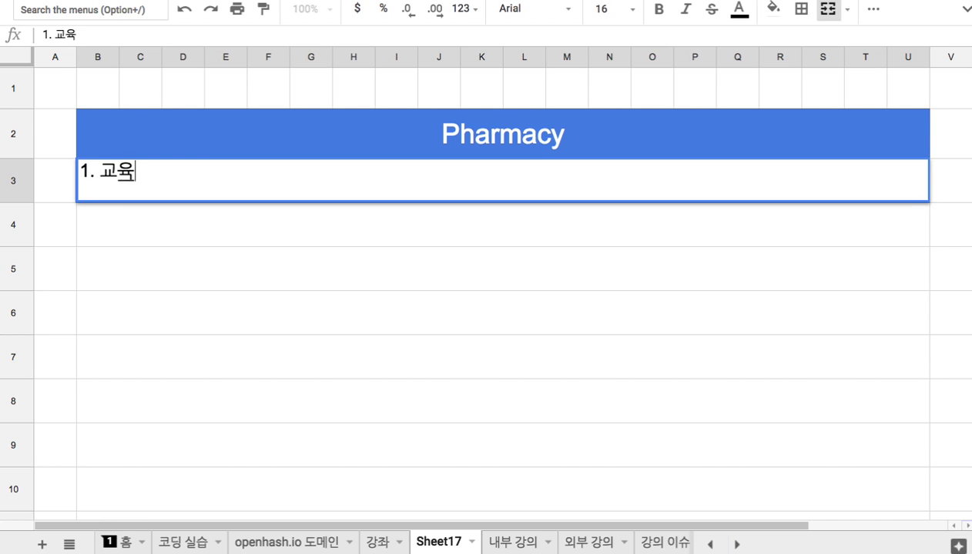
text( 도시의 약국은 )
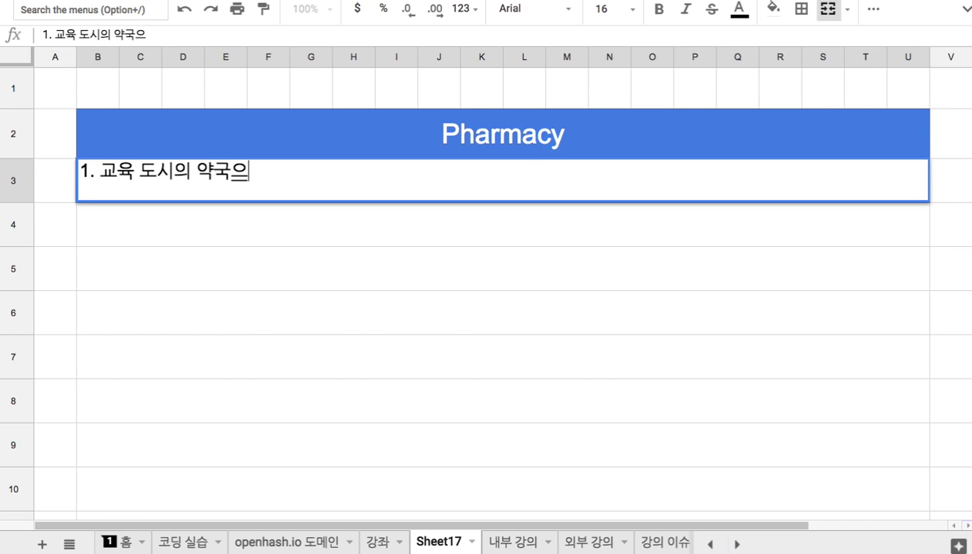
text(로봇)
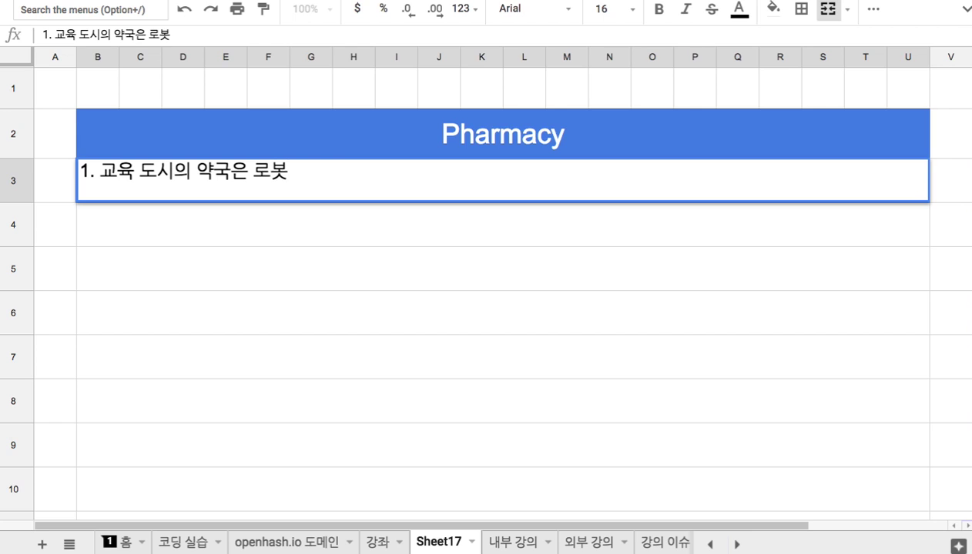
text( 자판기)
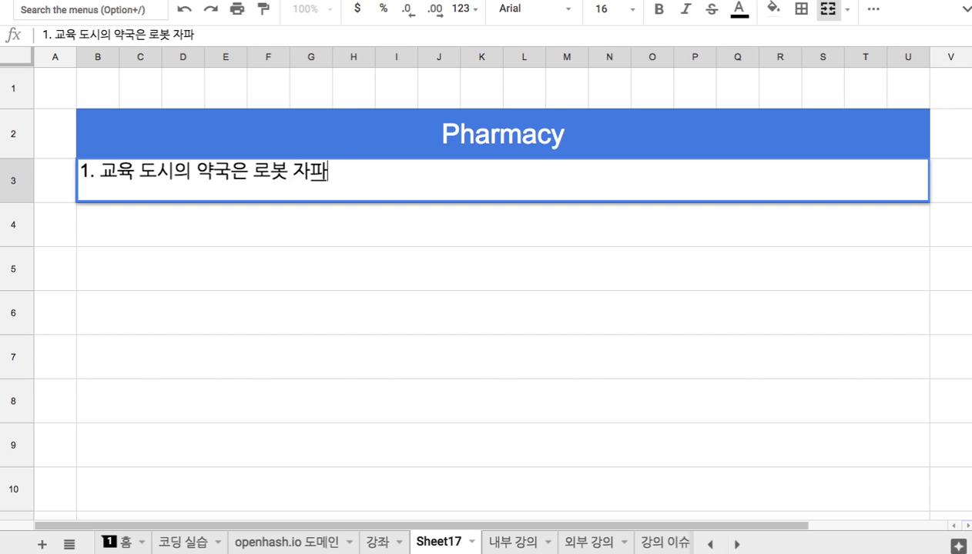
Step: Color only the words "로봇 자판기" in row 3 cornflower blue, like the header
drag(253, 173, 341, 172)
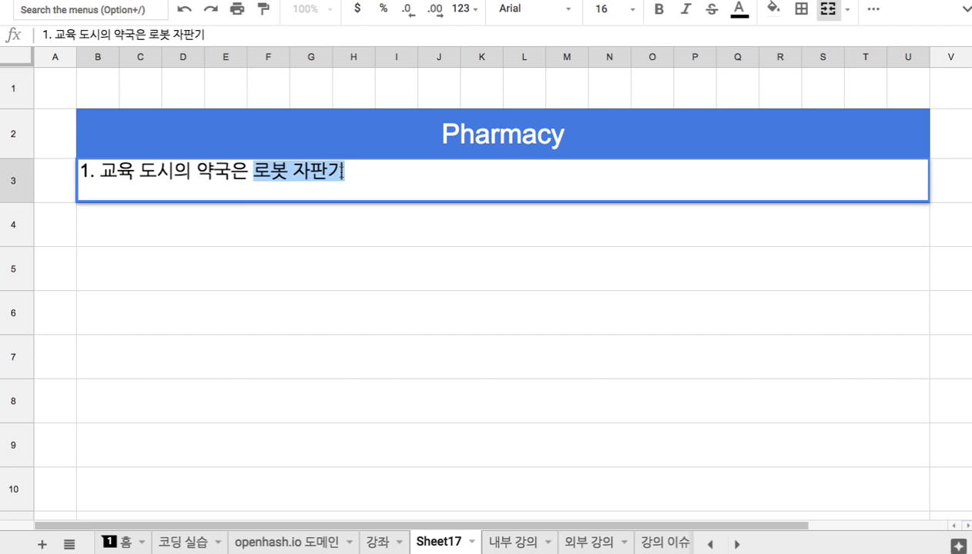
click(741, 17)
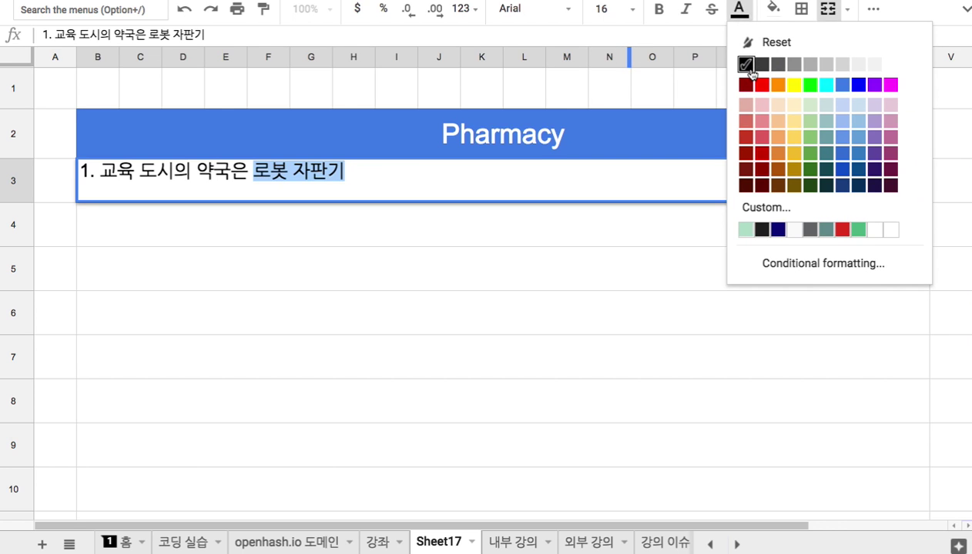
click(841, 84)
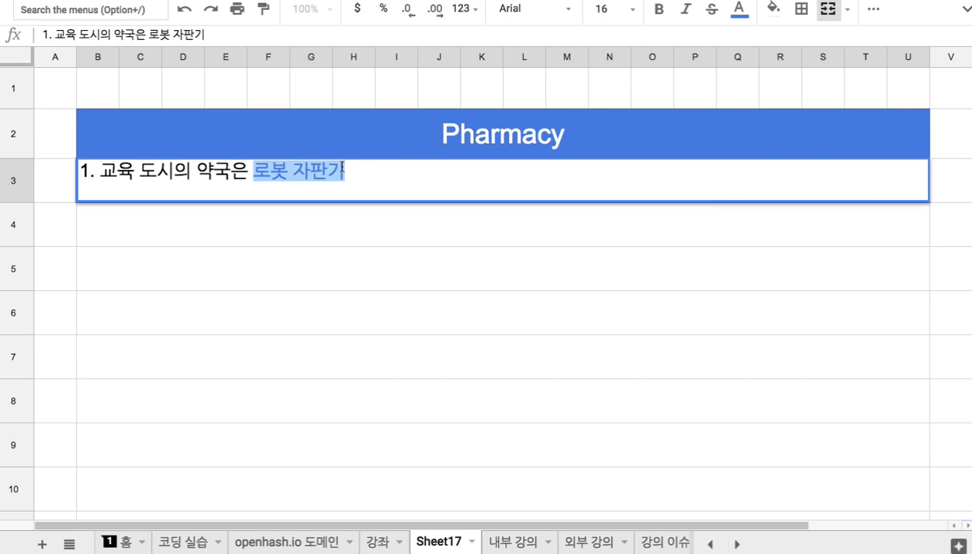
Step: Enter the sub-point "1) 약사라는 직종이 없다." in row 4
click(349, 230)
text(1) 약사)
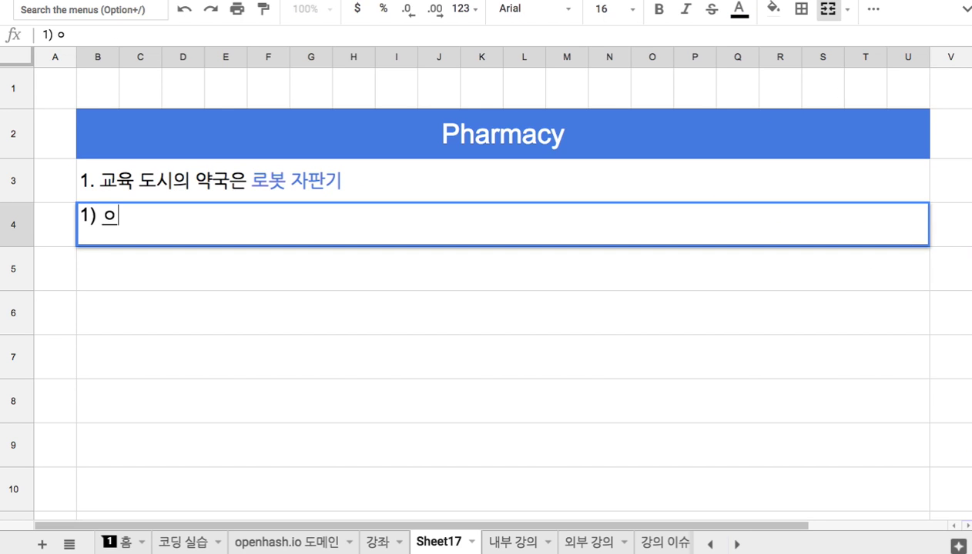
text(라는 직종)
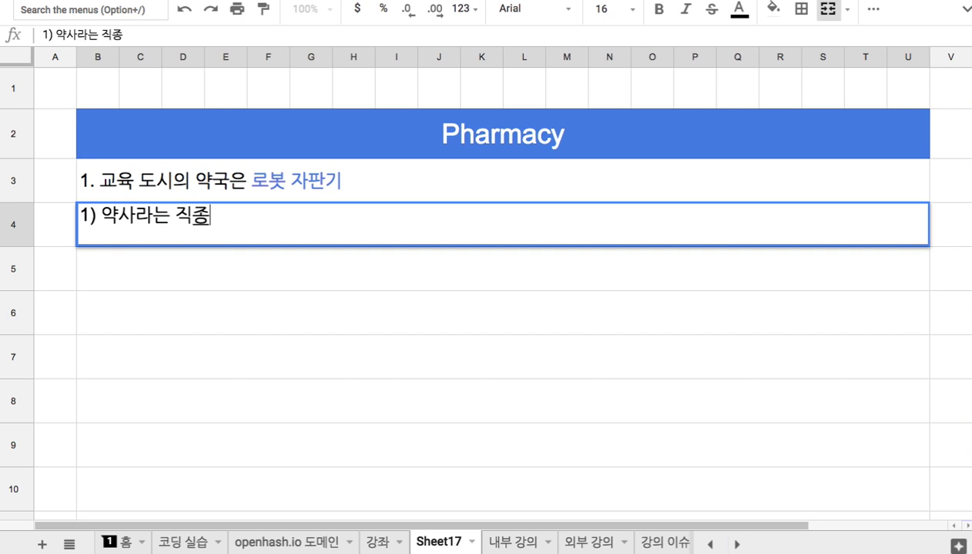
text(이 업ㅅ다.)
key(Return)
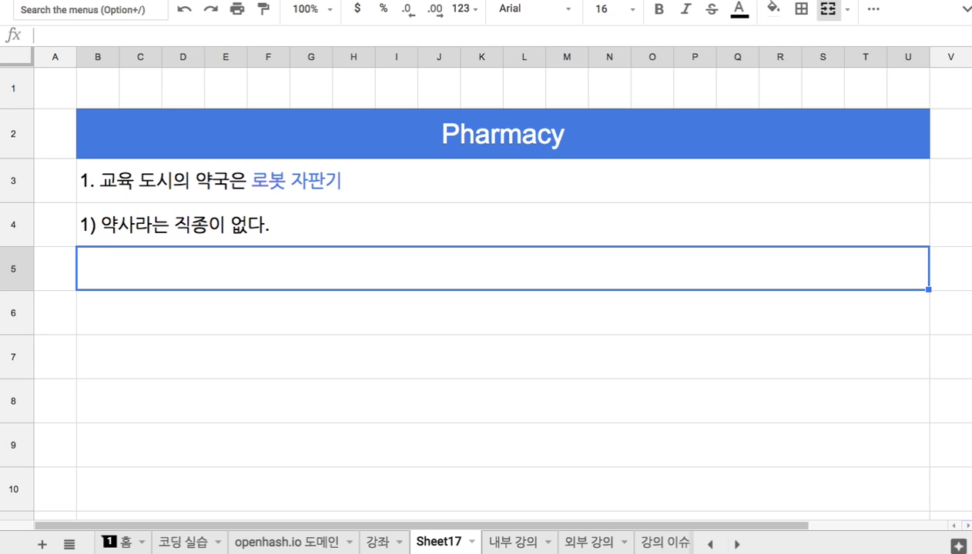
Step: Write the sub-point "2) 제약 회사는 도시가 설립하고 운영" in row 5
text(2) 제약)
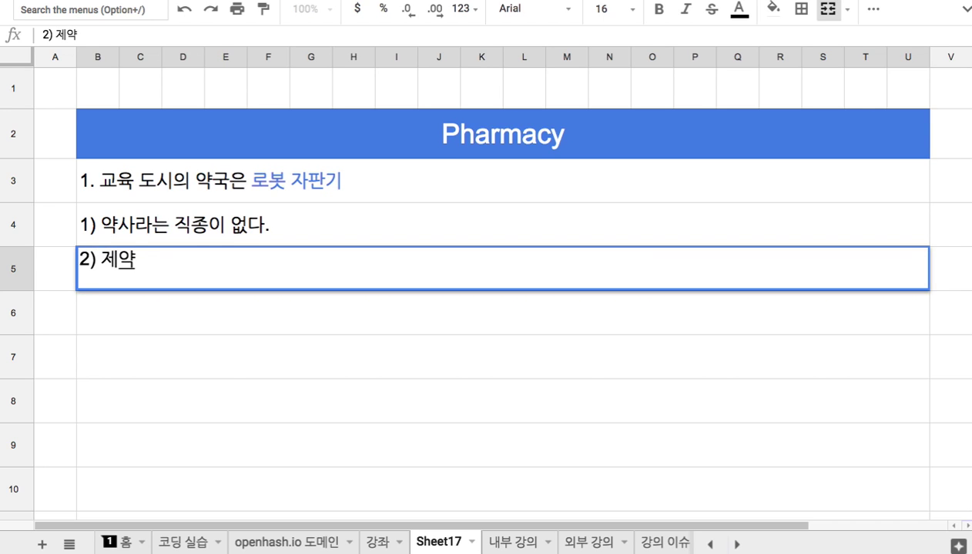
text(회사라)
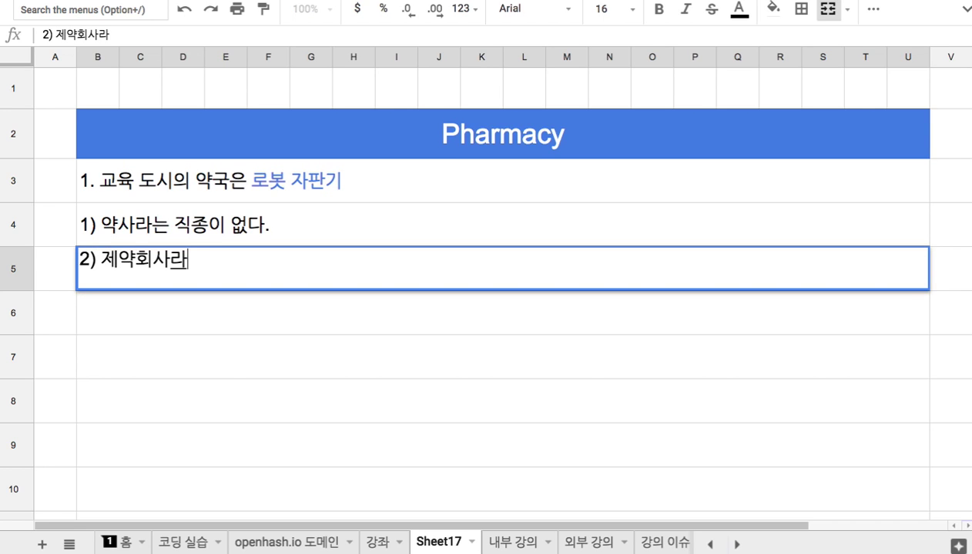
key(BackSpace)
text(는 도시)
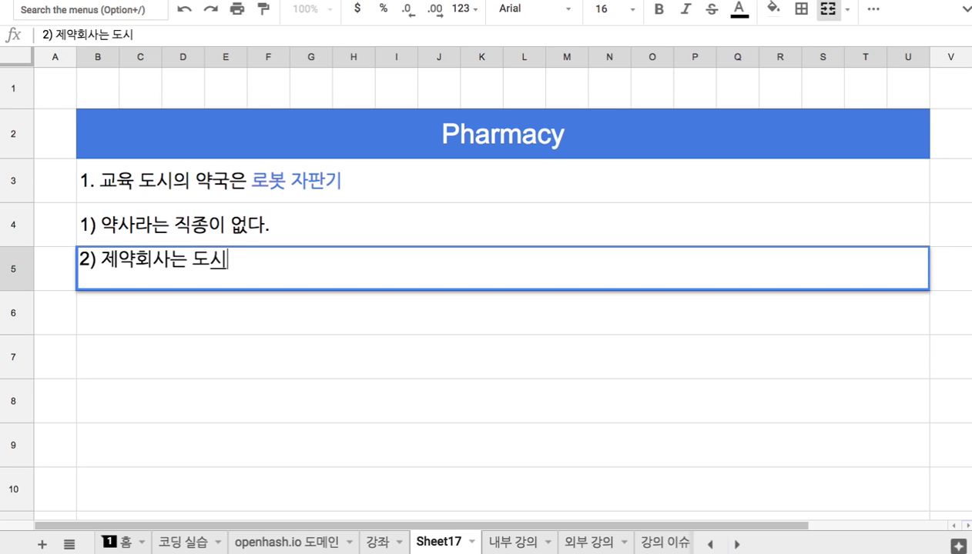
text(가)
click(136, 257)
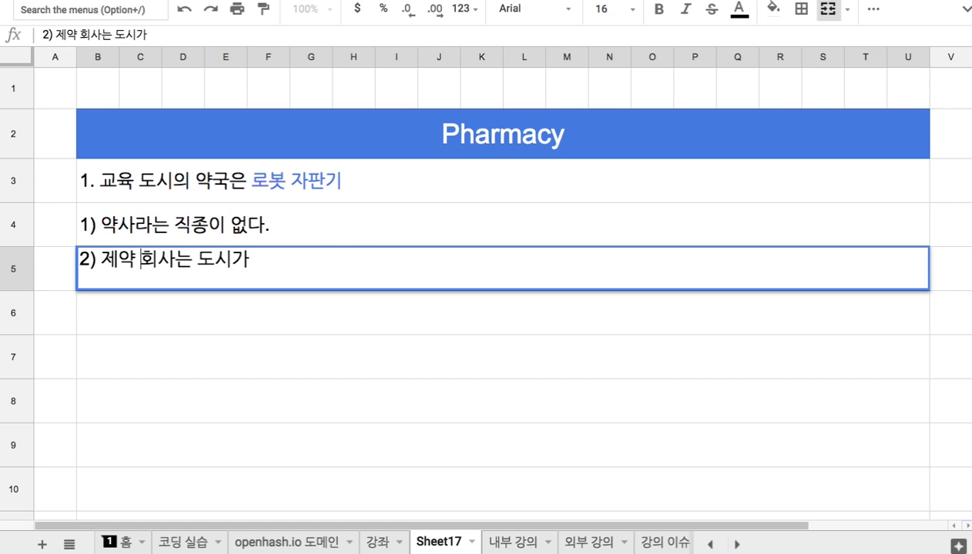
click(268, 263)
text(수립)
key(BackSpace)
key(BackSpace)
key(BackSpace)
key(BackSpace)
text(설립하고 ㅇ운영)
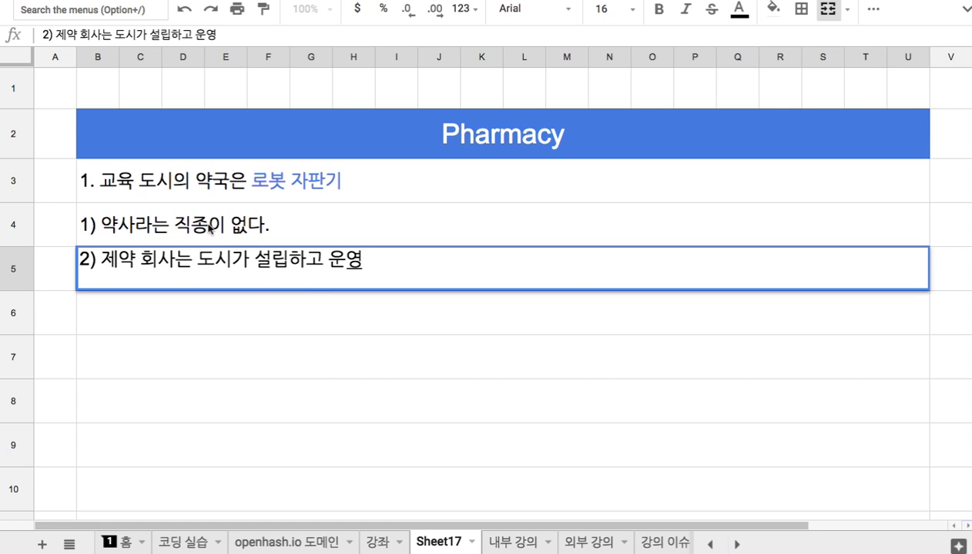
double_click(190, 257)
Step: Enter the second main point "2. 약품은 의료 서비스이고, 의료는 무상 복지" in row 6
click(164, 323)
text(2.)
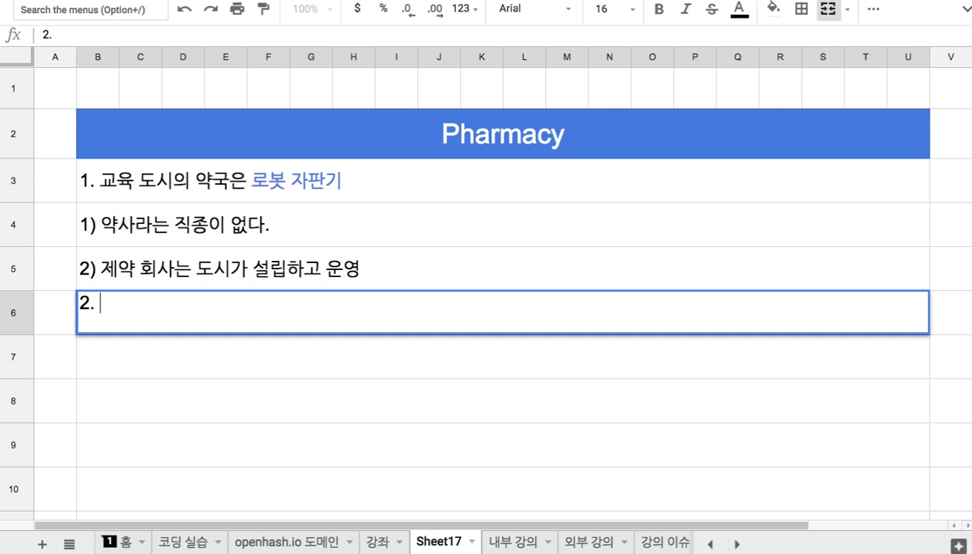
text(약품은 의료 서비스)
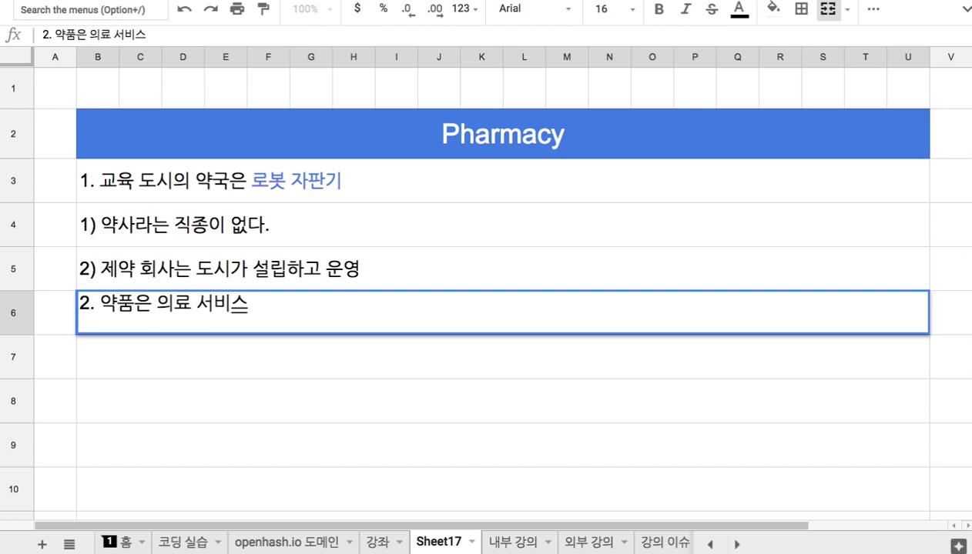
text(이고, 의료는 복)
text(지)
key(BackSpace)
key(BackSpace)
text(무상 복지)
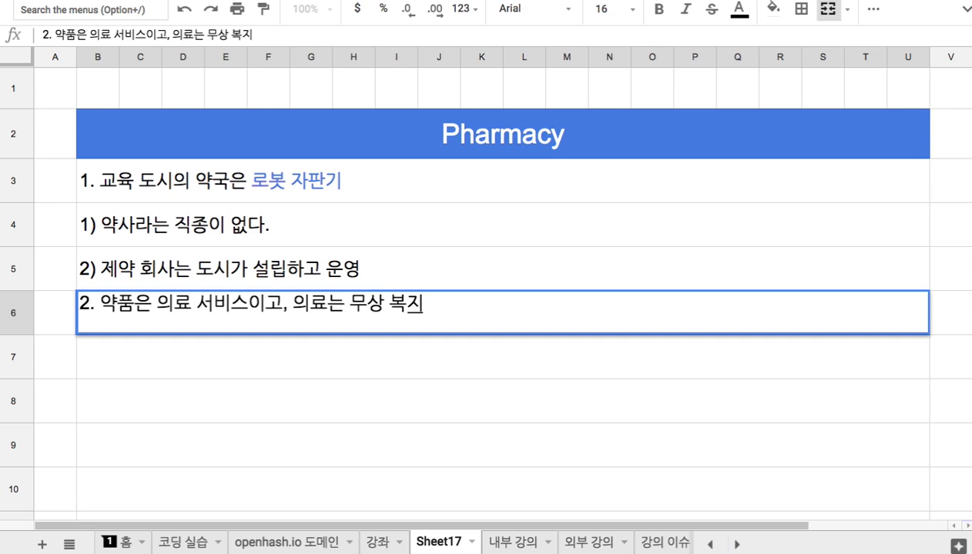
key(Return)
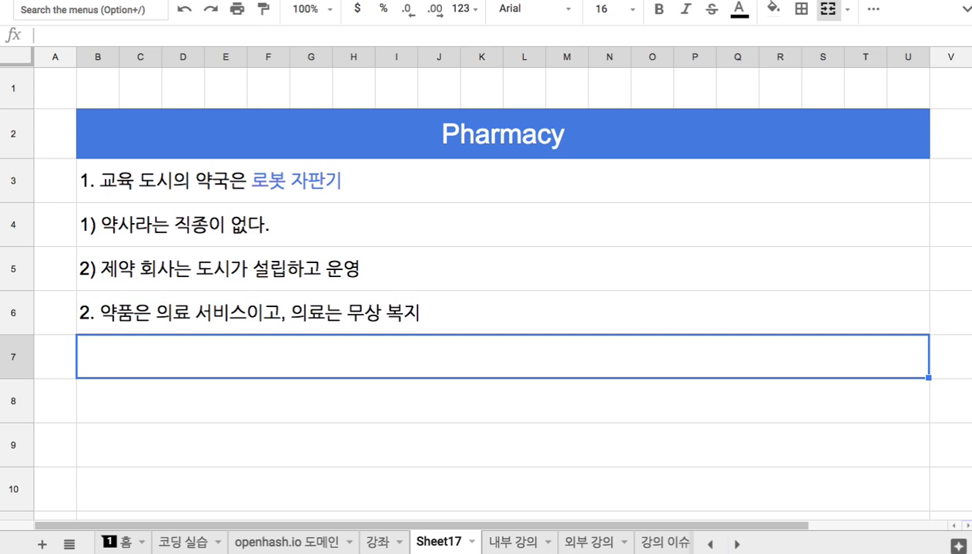
Step: Enter the third main point "3. 상표나 메이커가 없이, 일괄적이고 표준적인 조제와 제약" in row 7
text(3.)
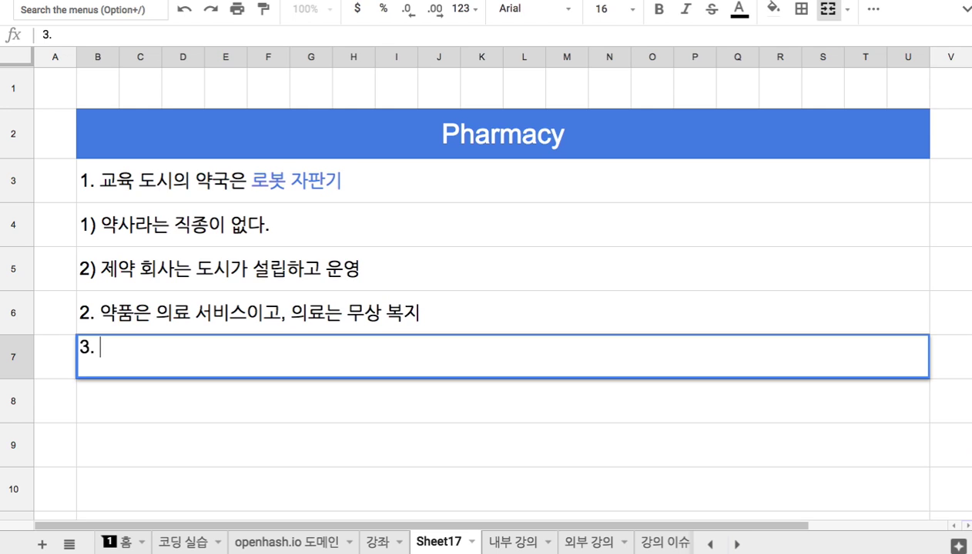
text(상표나 )
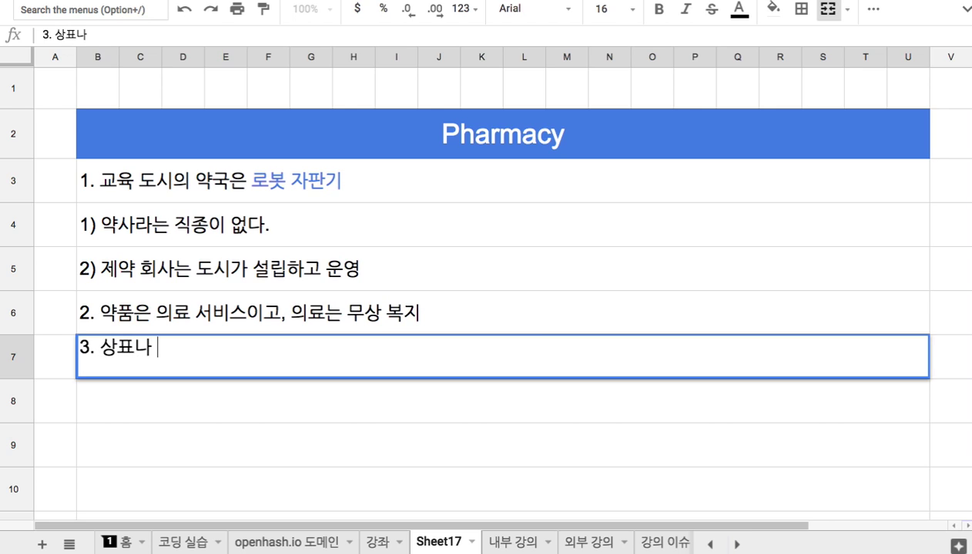
text(메이커)
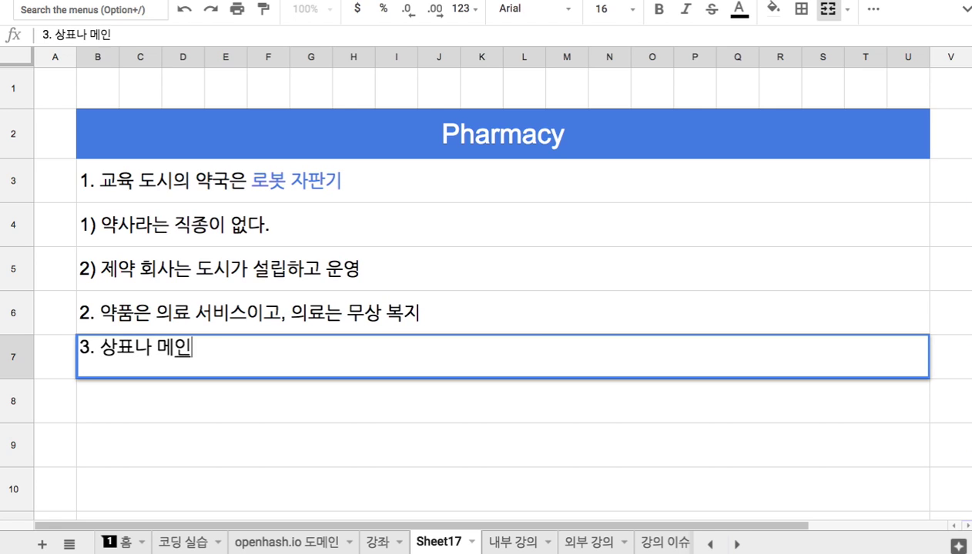
text(가 없)
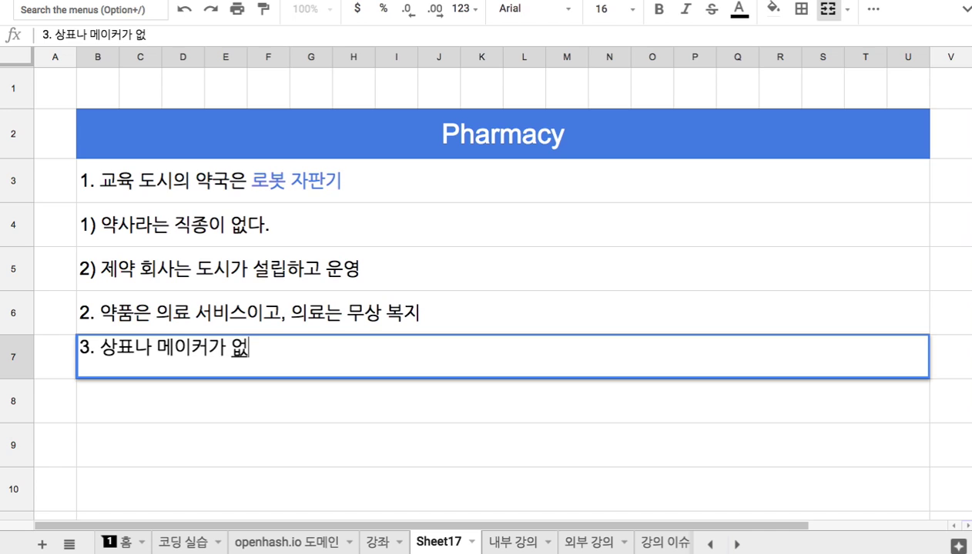
text(이, 일괄)
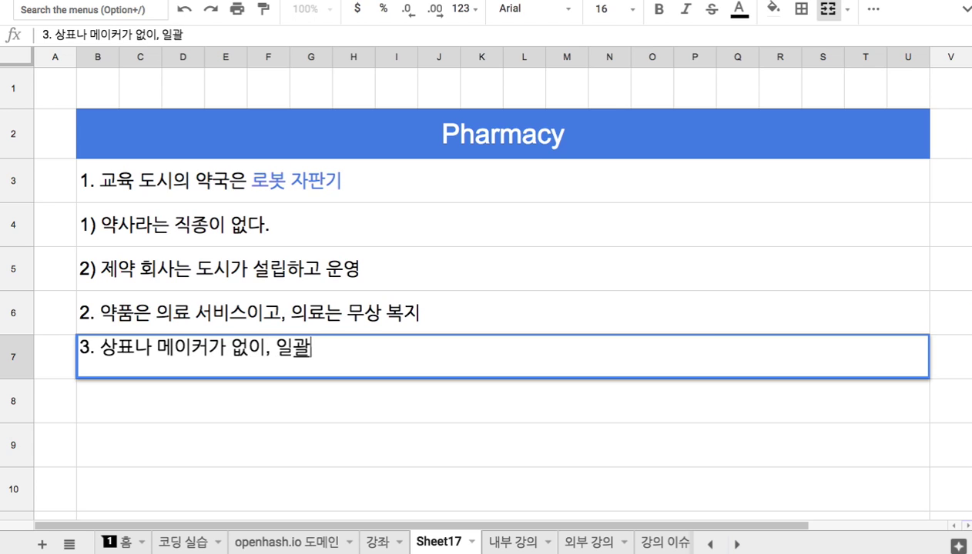
text(적이고 표준)
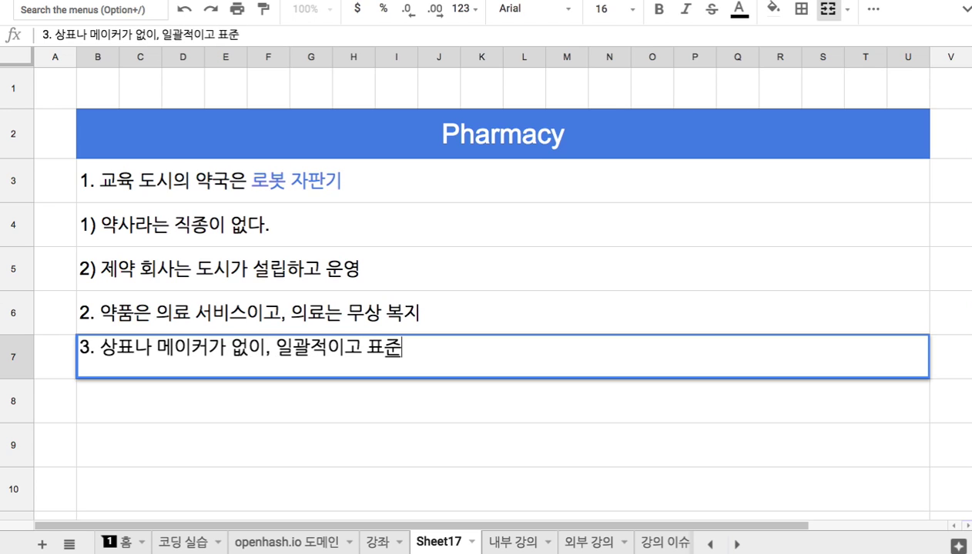
text(적인 처방)
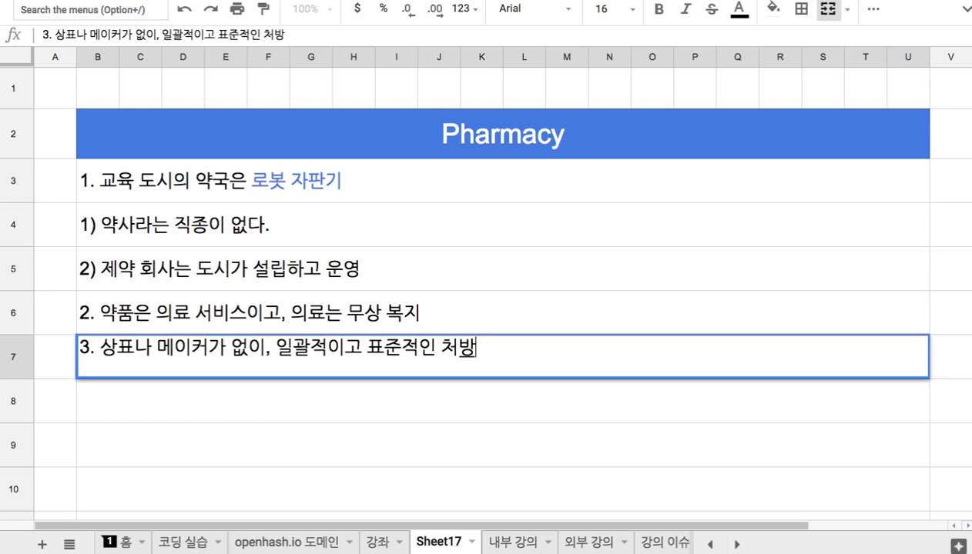
key(BackSpace)
key(BackSpace)
key(BackSpace)
key(BackSpace)
text(조)
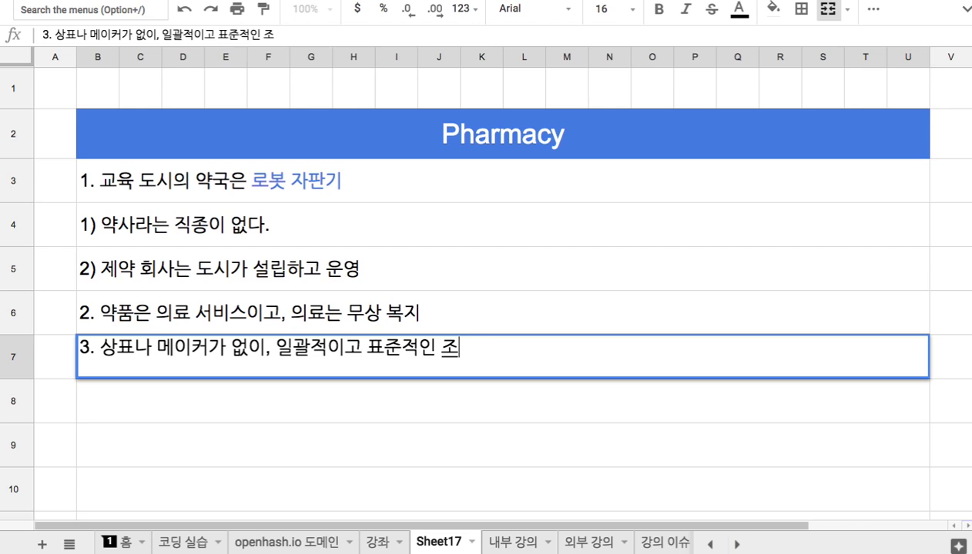
text(제와 제약)
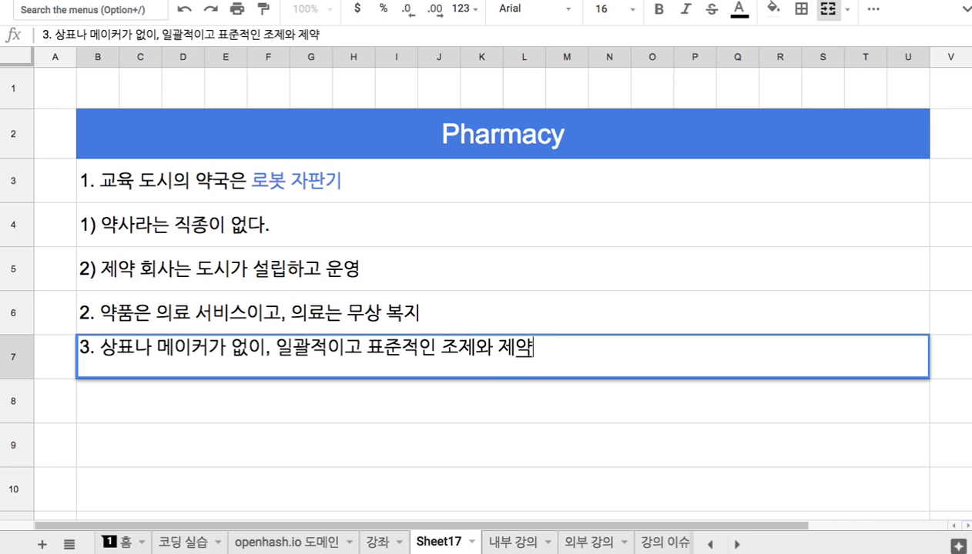
key(Return)
Step: Write the fourth main point "4. 약품을 생산하는 표준 프로세스를 수립" in row 8
text(4. )
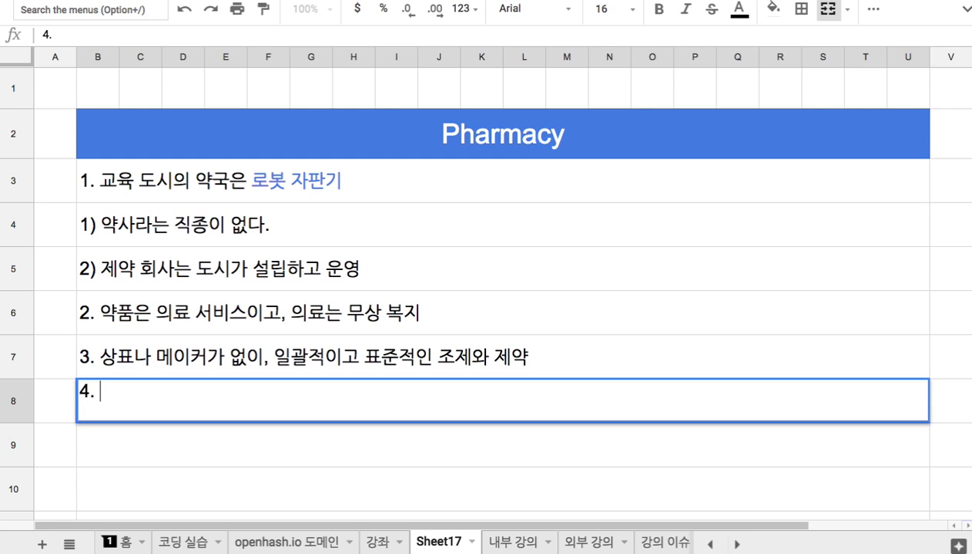
text(약품을 생산하)
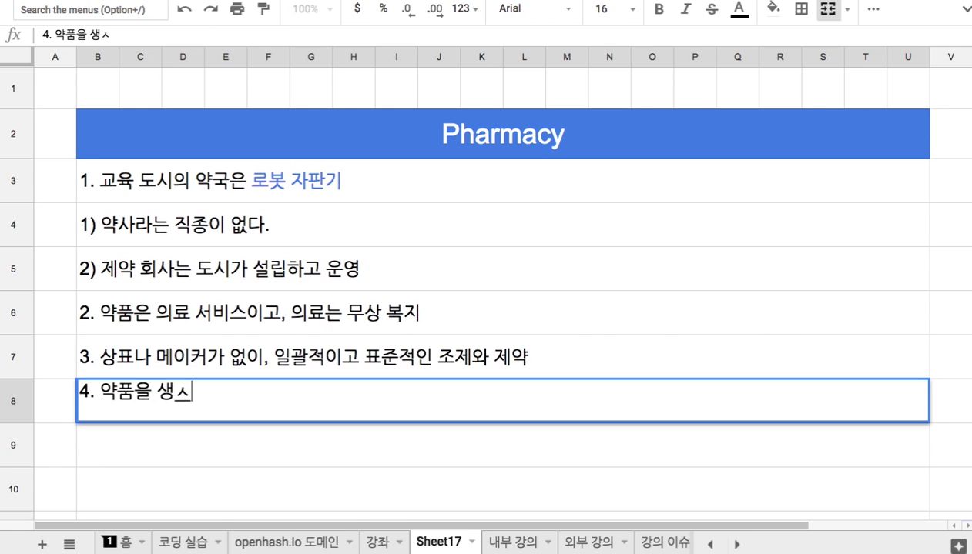
text(는 표준 프)
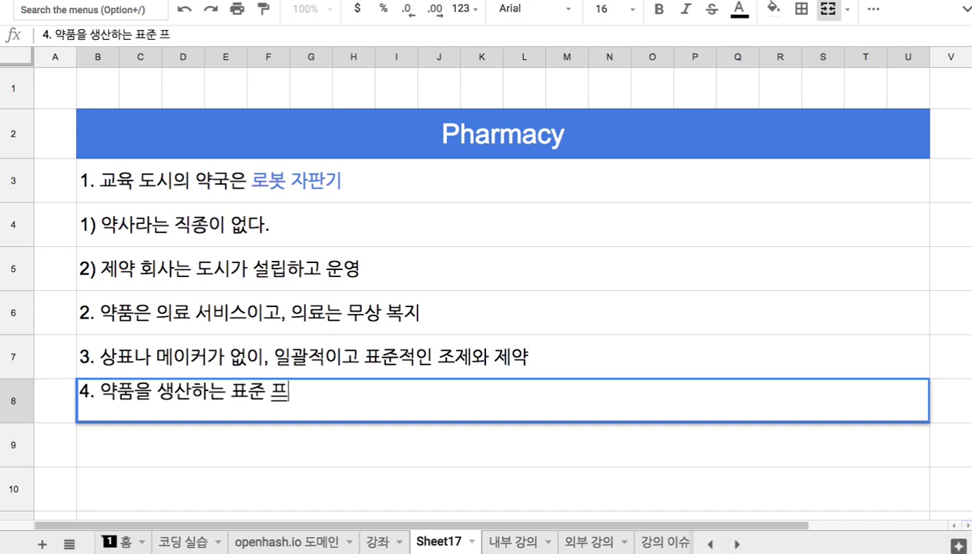
text(로세스를 수립)
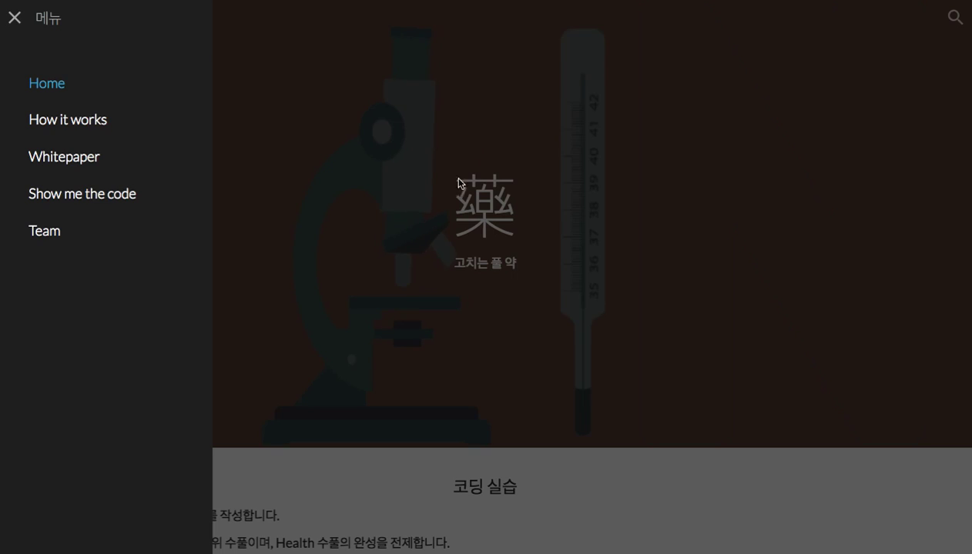
Step: Switch to the 제주 AI 교육도시 website and look over the coding practice and "제약 & 약국" sections of the medicine page
click(435, 168)
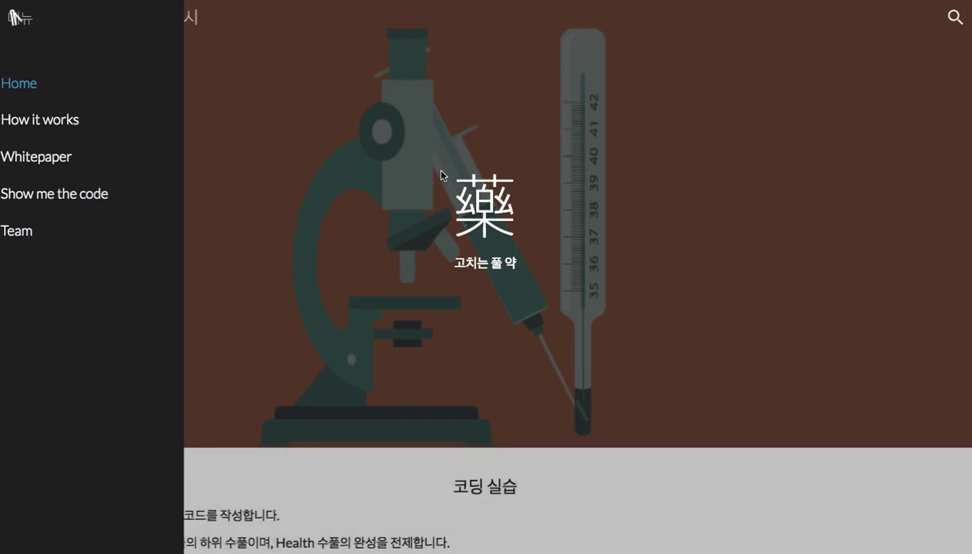
scroll(400, 205, down, 3)
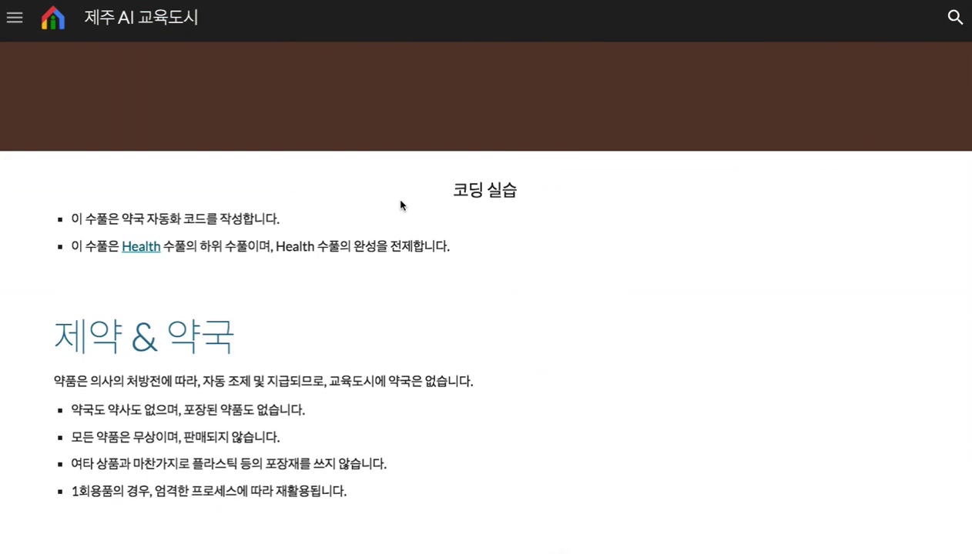
scroll(400, 205, up, 3)
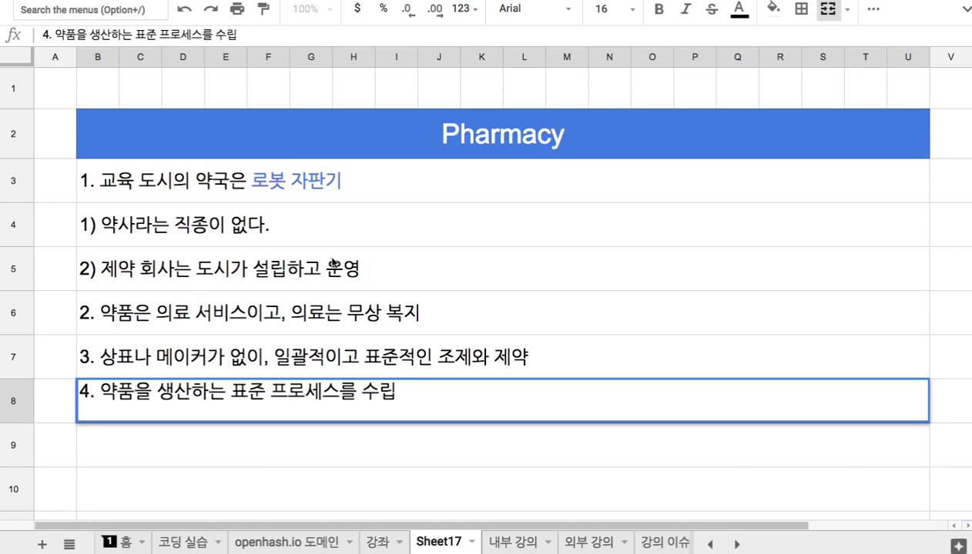
Step: Return to the Pharmacy sheet and write the fifth main point "5. 교육 도시의 제약사 = 약국 기능을 겸한다." in row 9
click(345, 442)
click(340, 412)
scroll(341, 419, down, 3)
scroll(340, 418, down, 3)
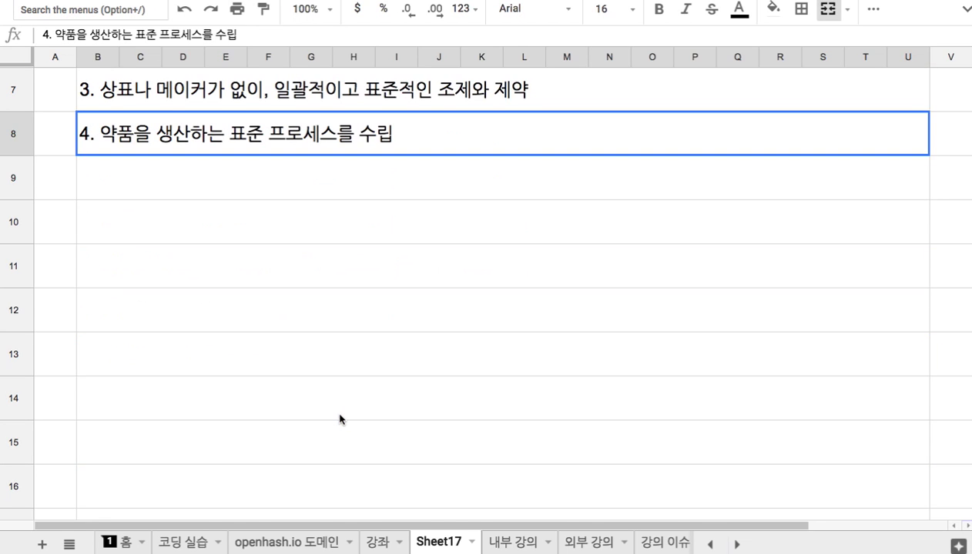
click(302, 194)
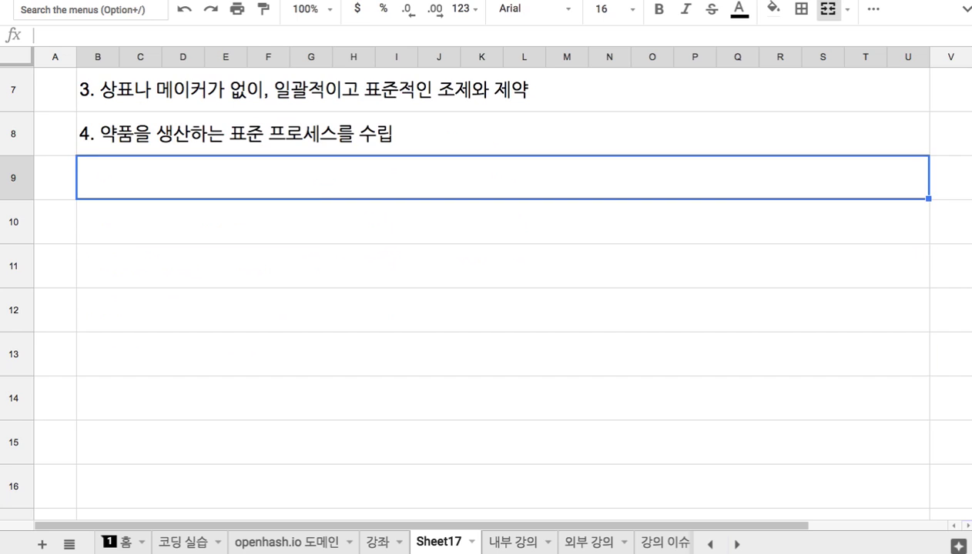
text(5.)
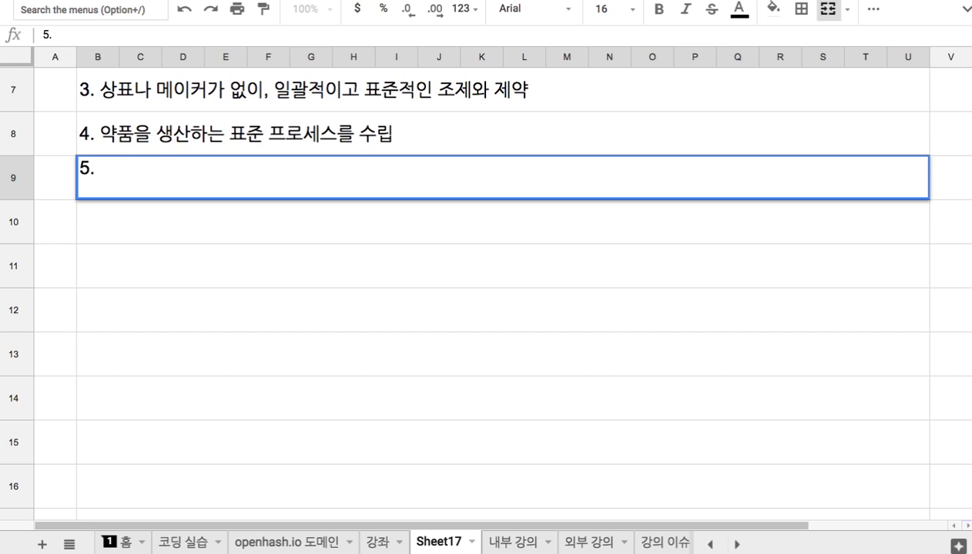
text(교육 도시의 제약사 = 약국 기능을 겸한다.)
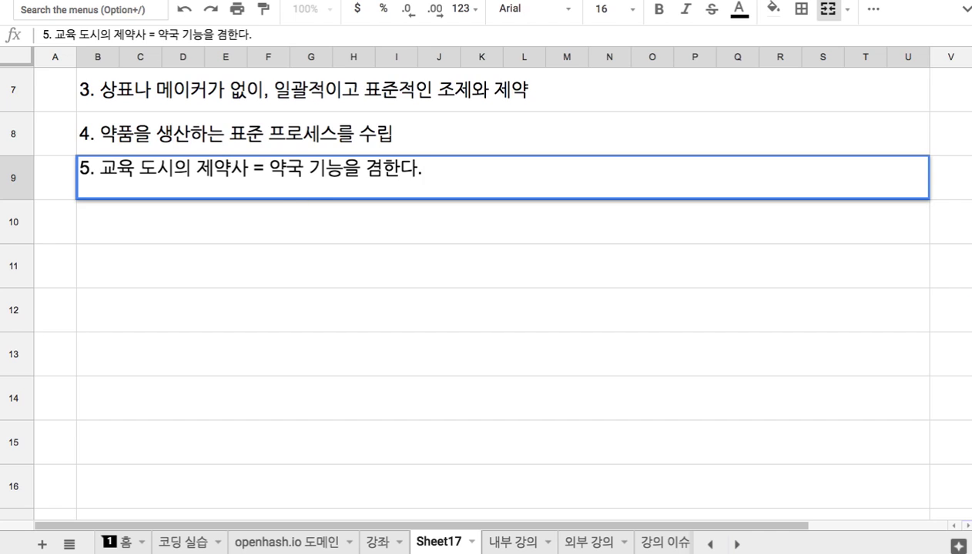
Step: Reword the fifth point in row 9 as "5. 교육 도시의 제약 회사가 약국 기능을 겸한다."
drag(248, 169, 264, 168)
text(가)
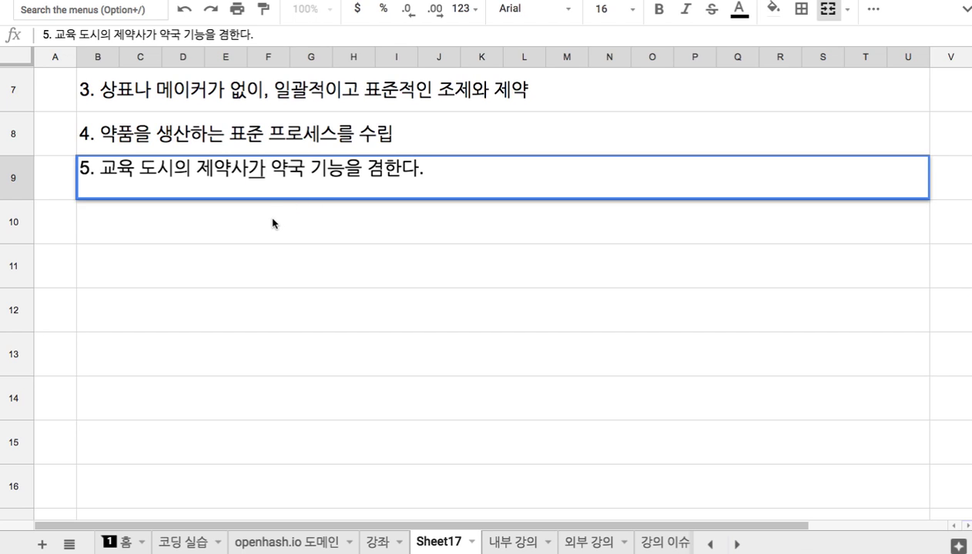
click(231, 168)
text(회)
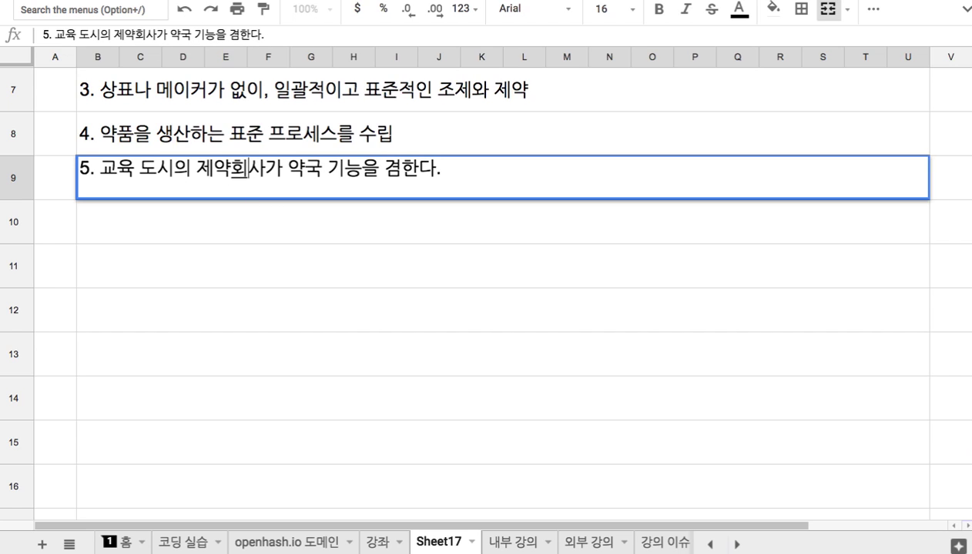
click(234, 169)
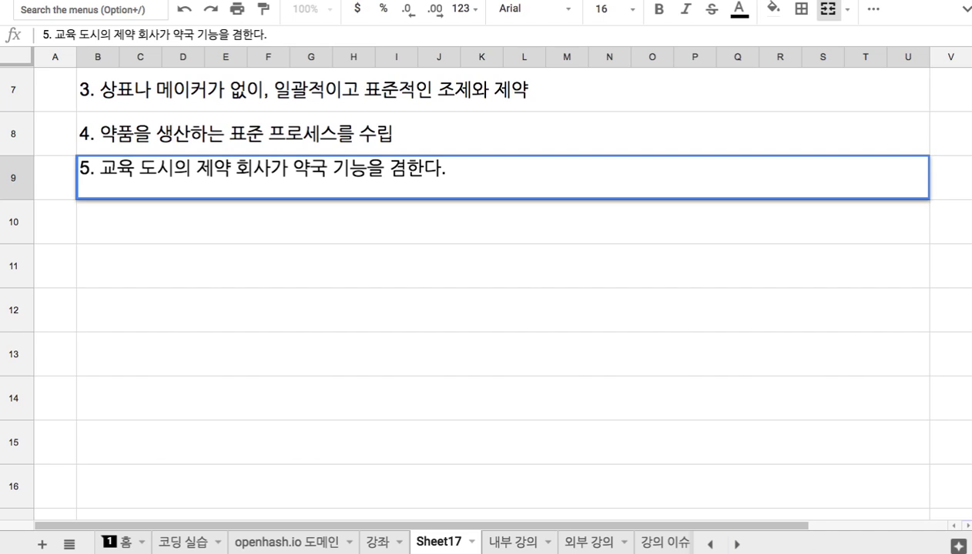
Step: Enter the sixth main point "6. 1,000종의 일상적 약품들의 생산을 위한 표준 프로세스" in row 10
click(248, 213)
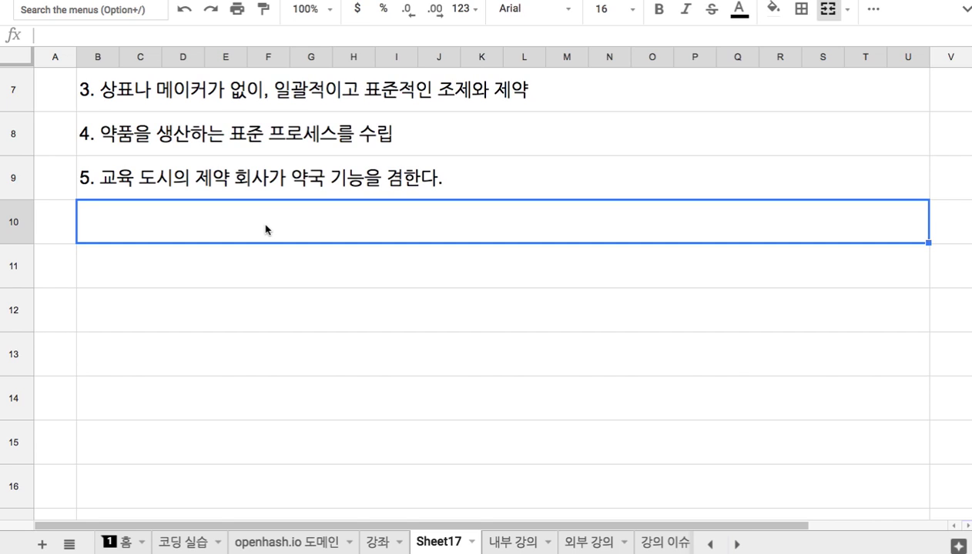
text(6. )
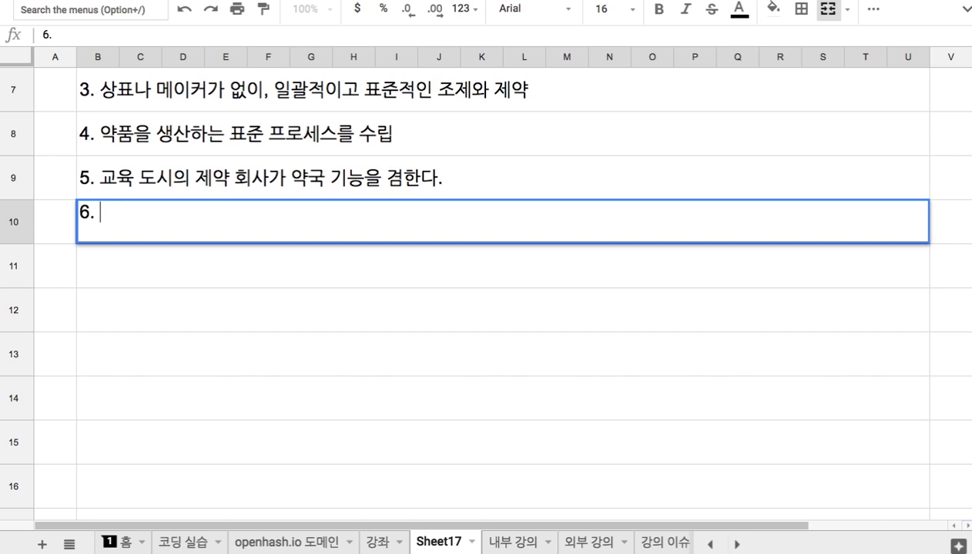
text(1,000종의 이)
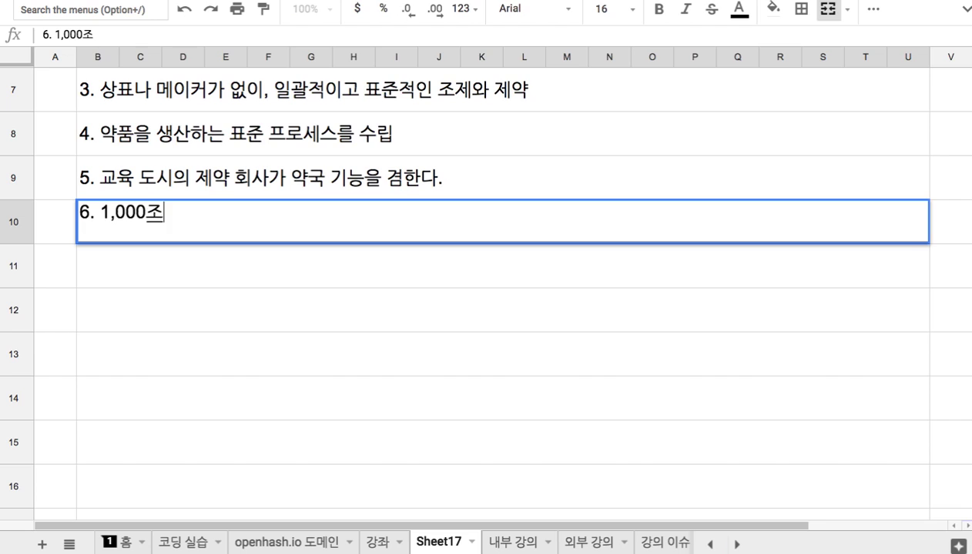
text(ㄹ상적 얖)
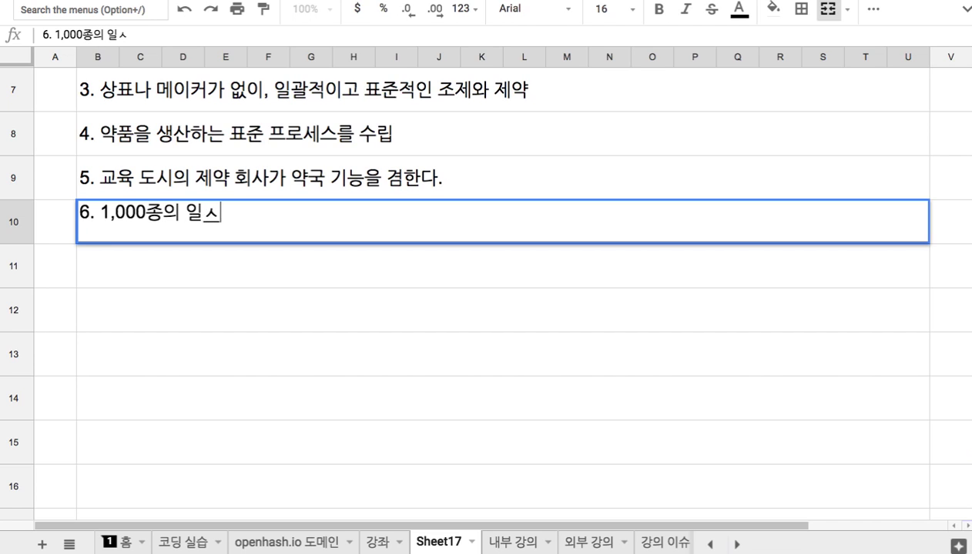
key(BackSpace)
text(ㄱ품들)
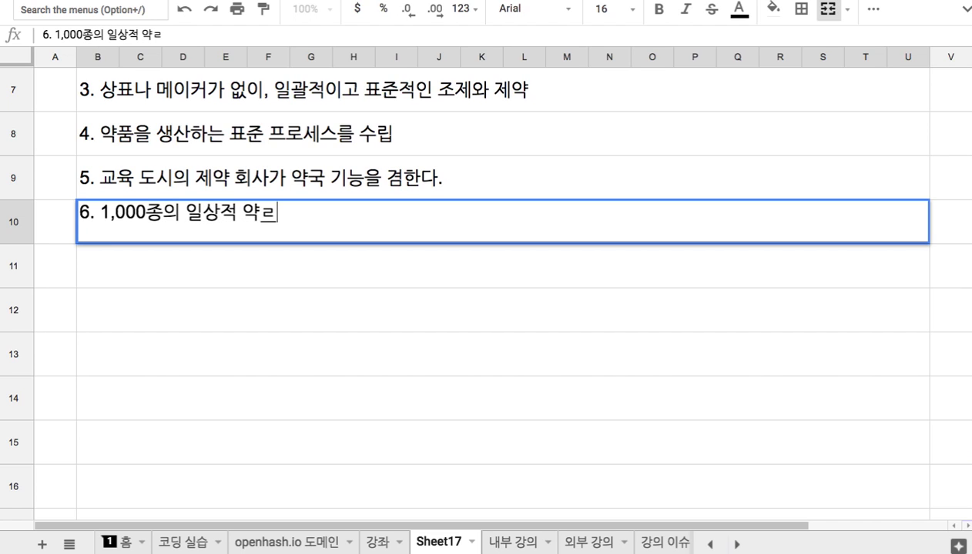
text(의 )
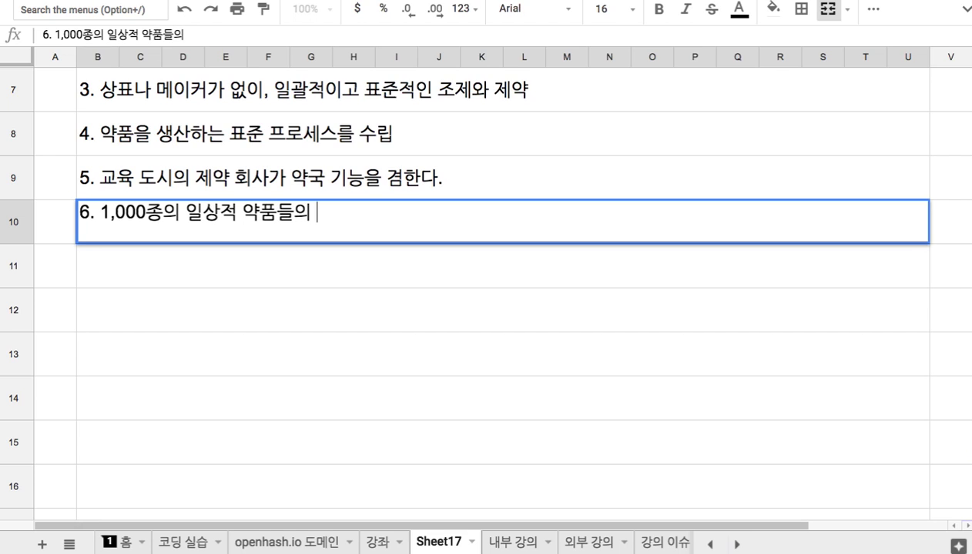
text(생산을 위한)
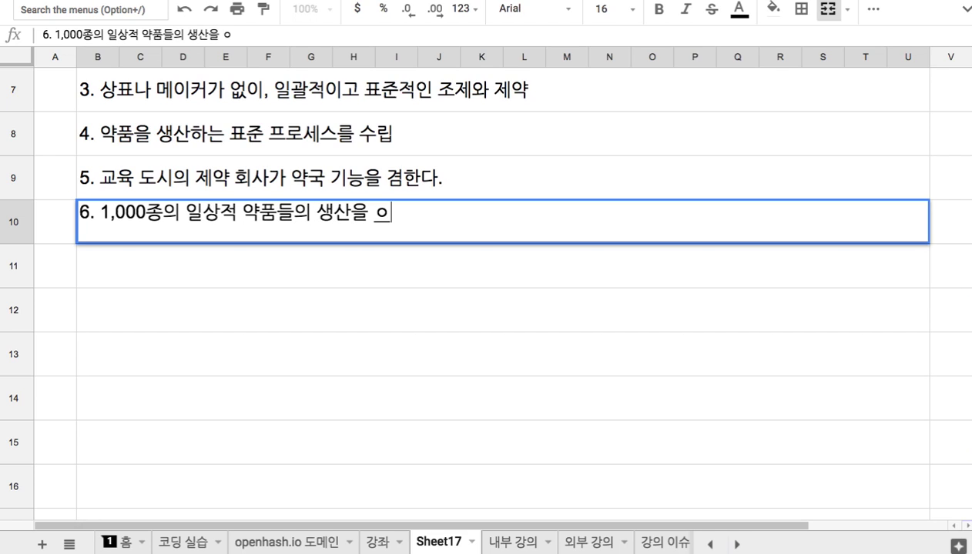
text( 표준 )
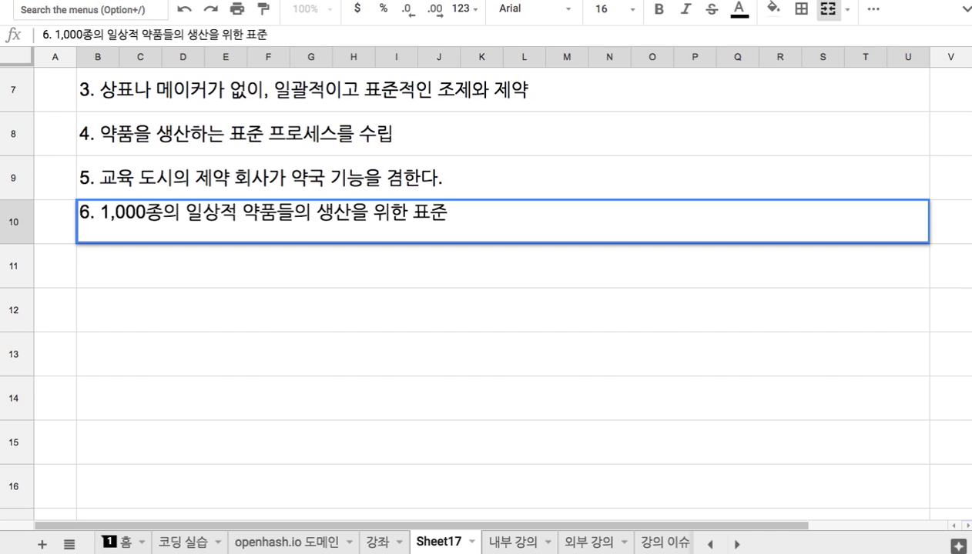
text(프로세스)
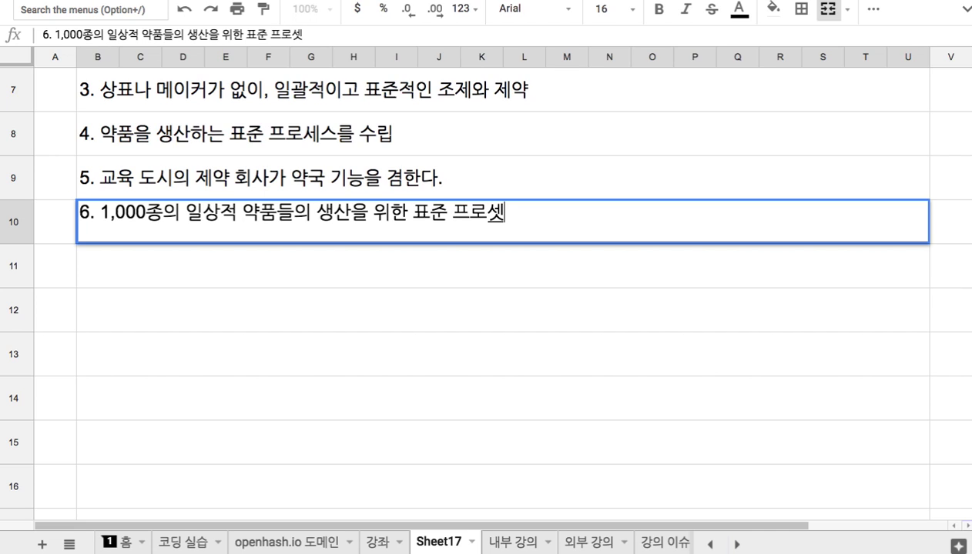
click(203, 153)
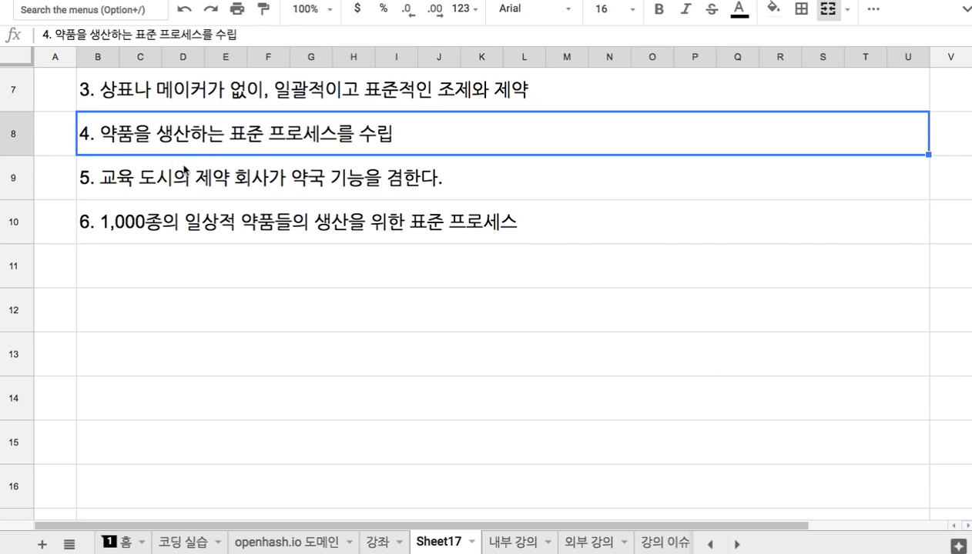
Step: Switch to the 제주 AI 교육도시 website and review the medicine page's "제약 & 약국", "약품 지급 시스템", "제약 시스템" and "지슬 ID" sections
click(159, 228)
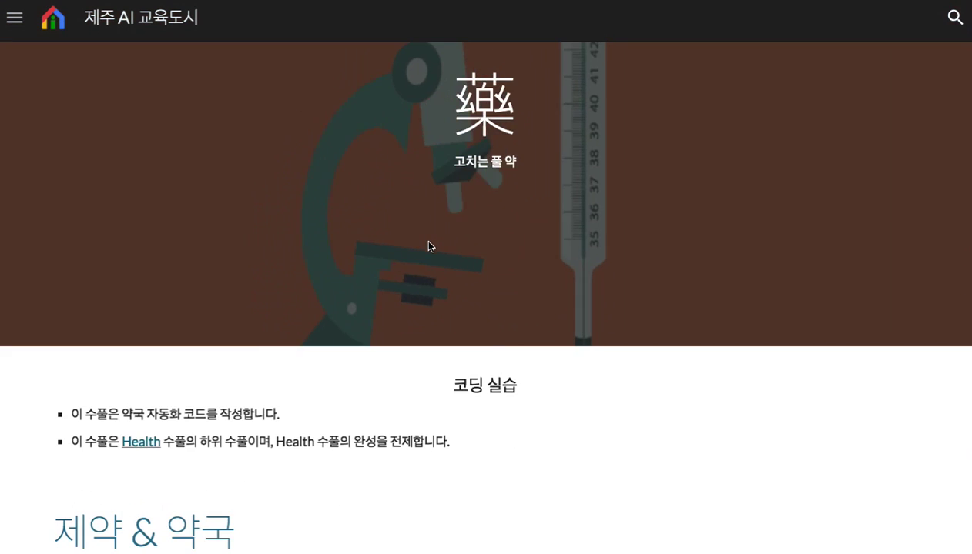
scroll(427, 242, down, 10)
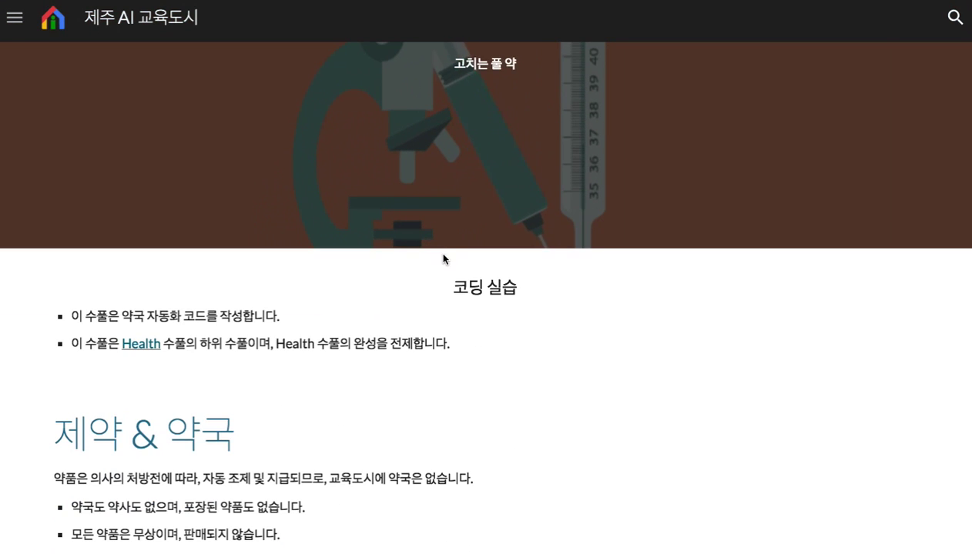
scroll(443, 255, down, 3)
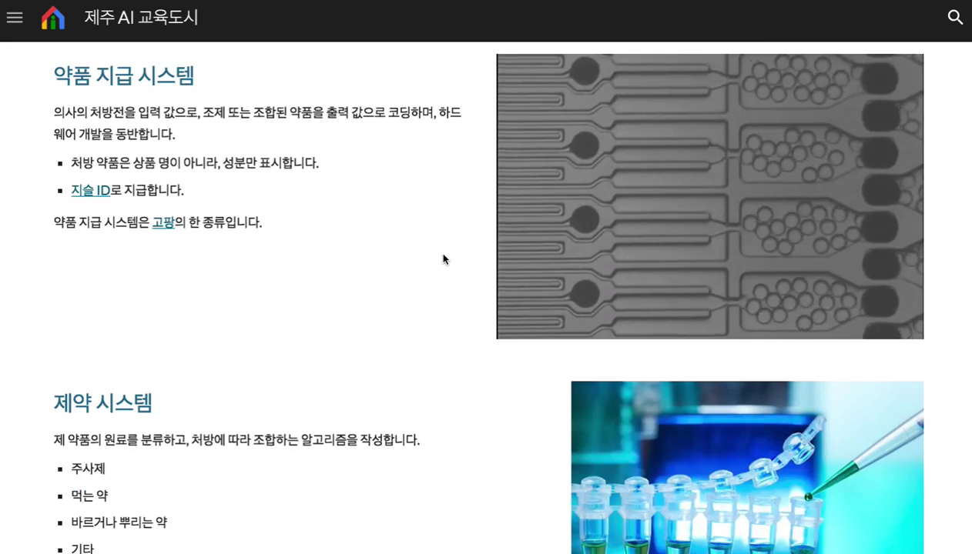
scroll(659, 138, down, 6)
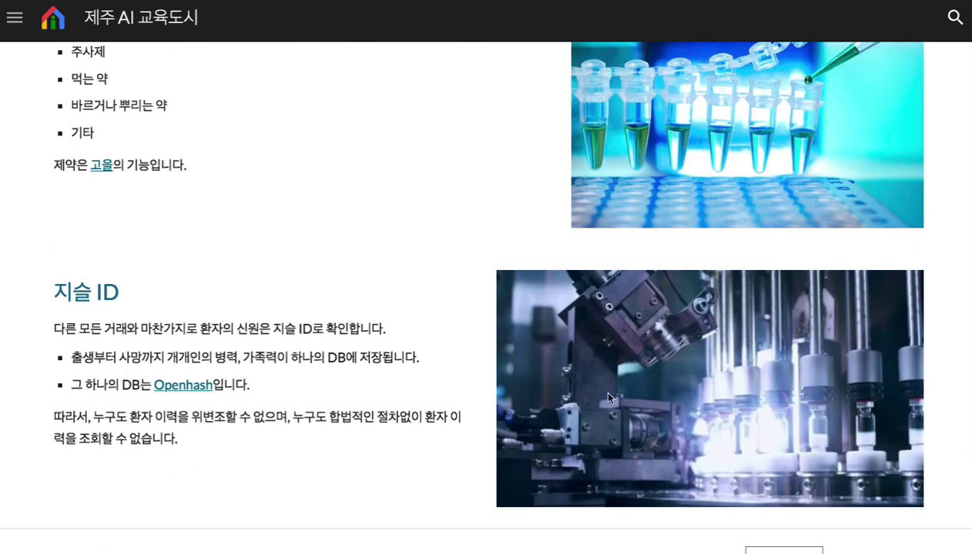
scroll(676, 393, up, 10)
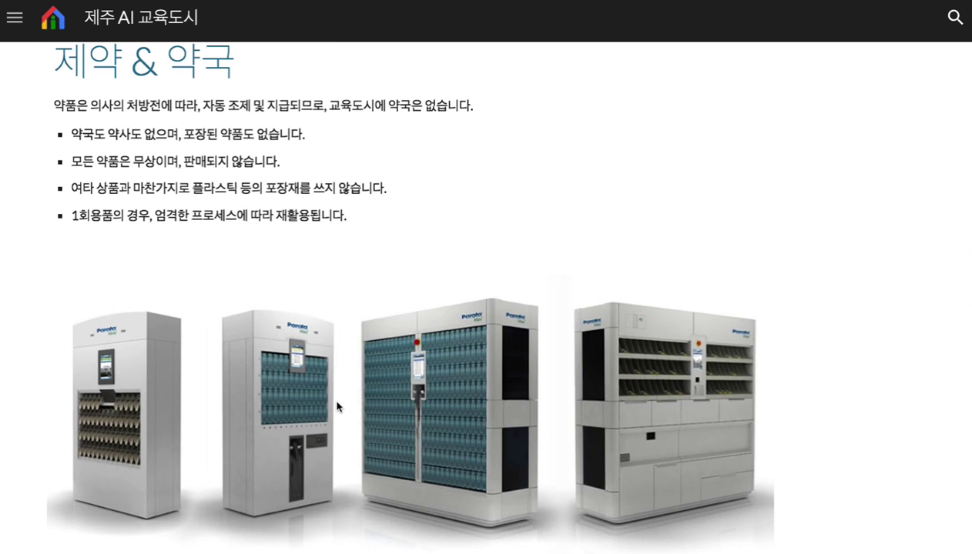
scroll(337, 407, down, 1)
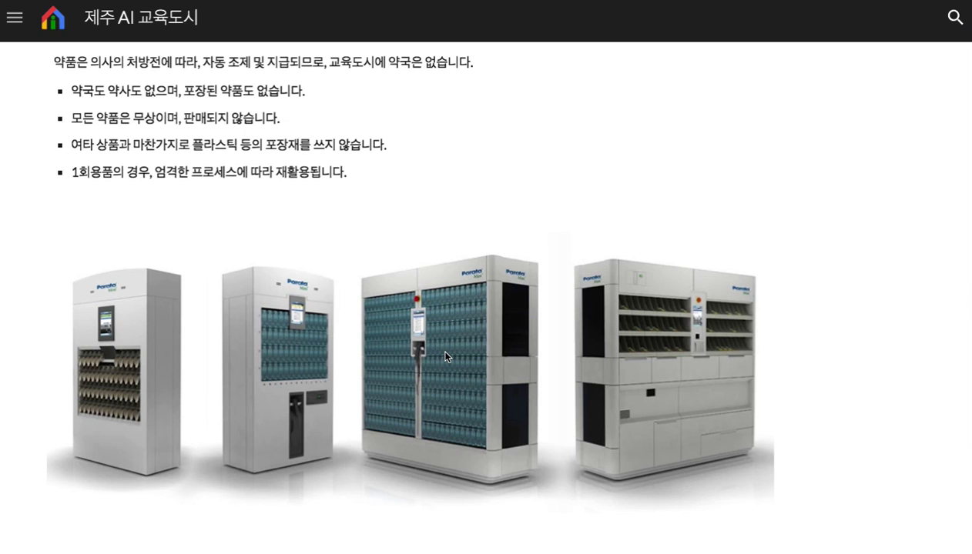
scroll(445, 357, down, 5)
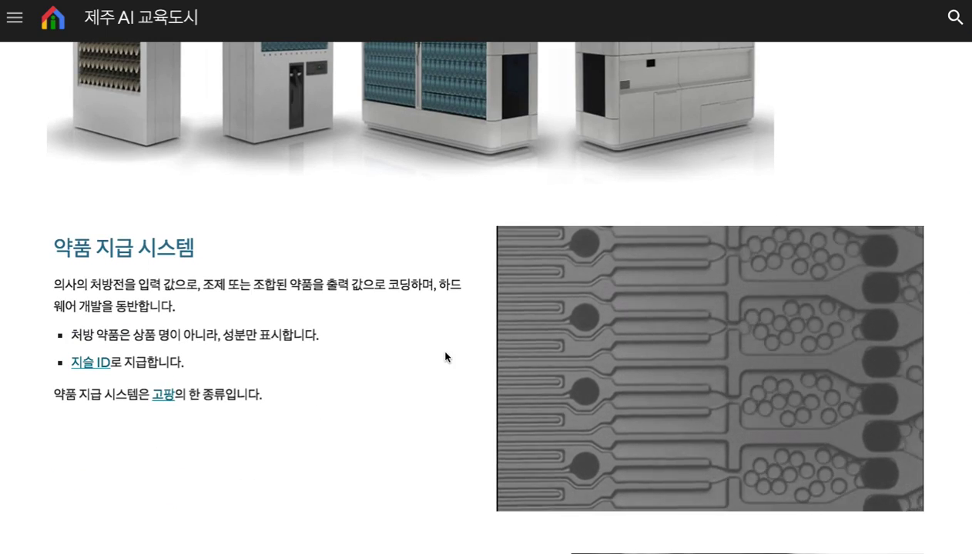
scroll(445, 357, down, 7)
scroll(445, 357, down, 3)
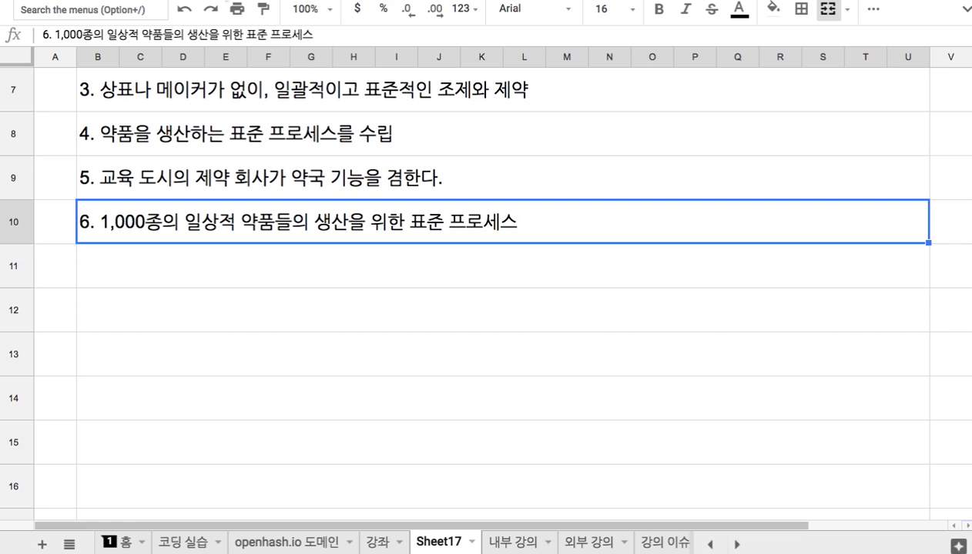
Step: Return to the Pharmacy sheet and open the context options for the sub-point "1) 약사라는 직종이 없다." in row 4
scroll(269, 81, up, 4)
click(450, 152)
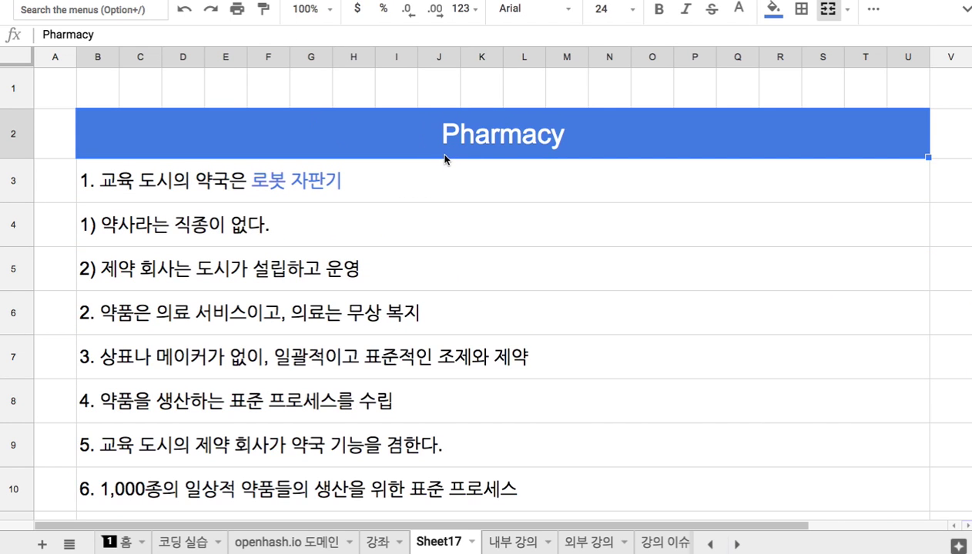
right_click(195, 239)
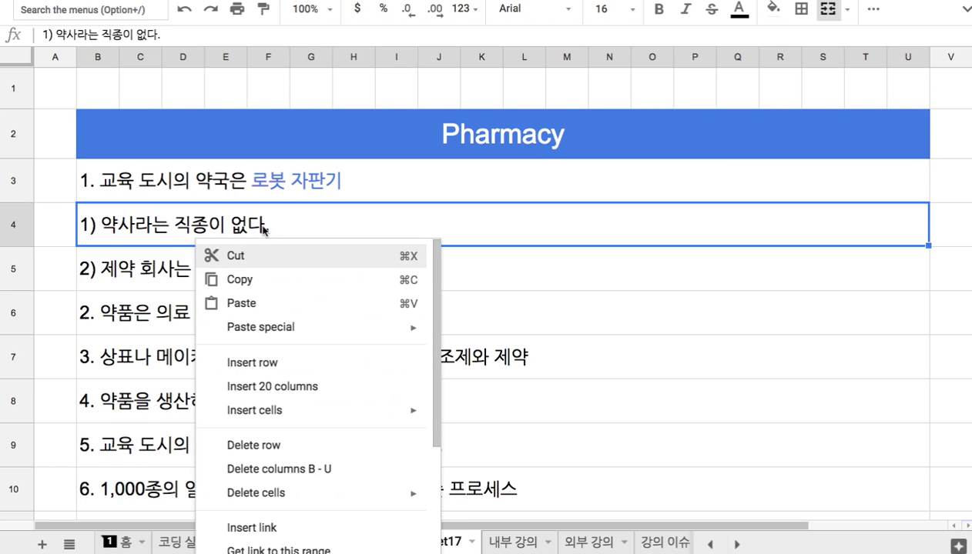